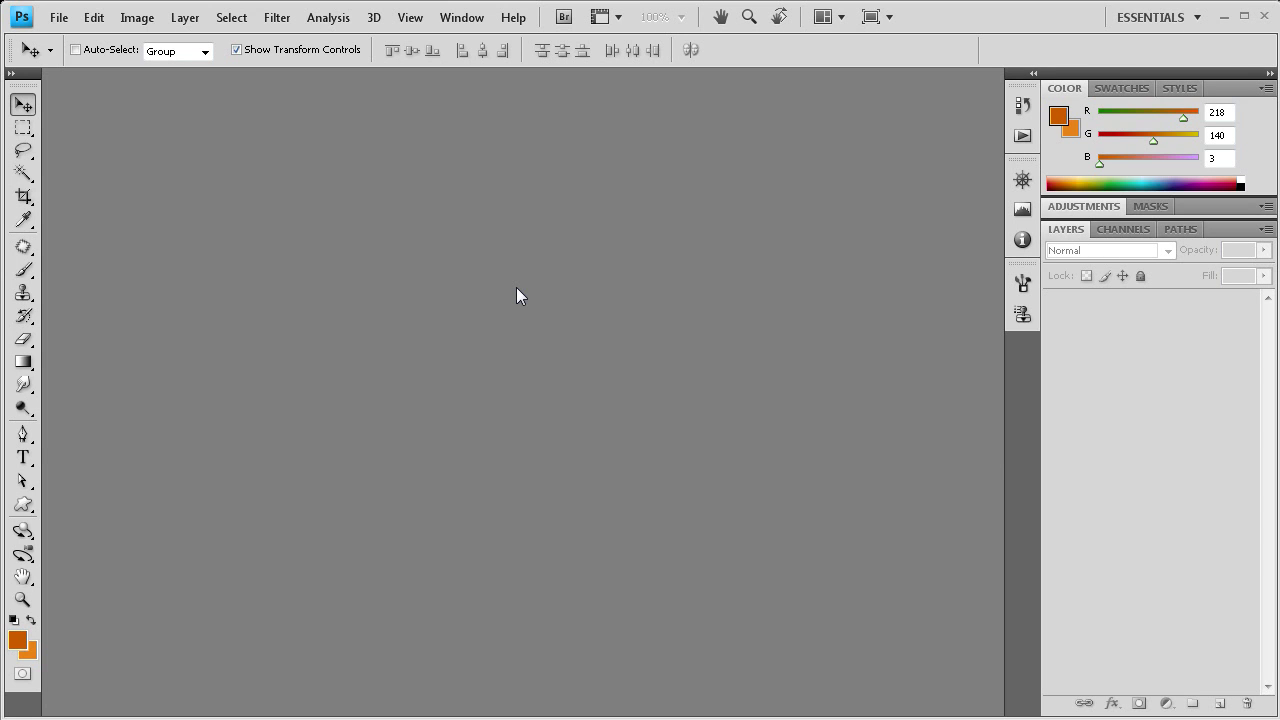
Create a new 500 × 500 px, 72 ppi RGB document with a transparent background.
{"action": "left_click", "coordinate": [59, 17]}
{"action": "left_click", "coordinate": [72, 38]}
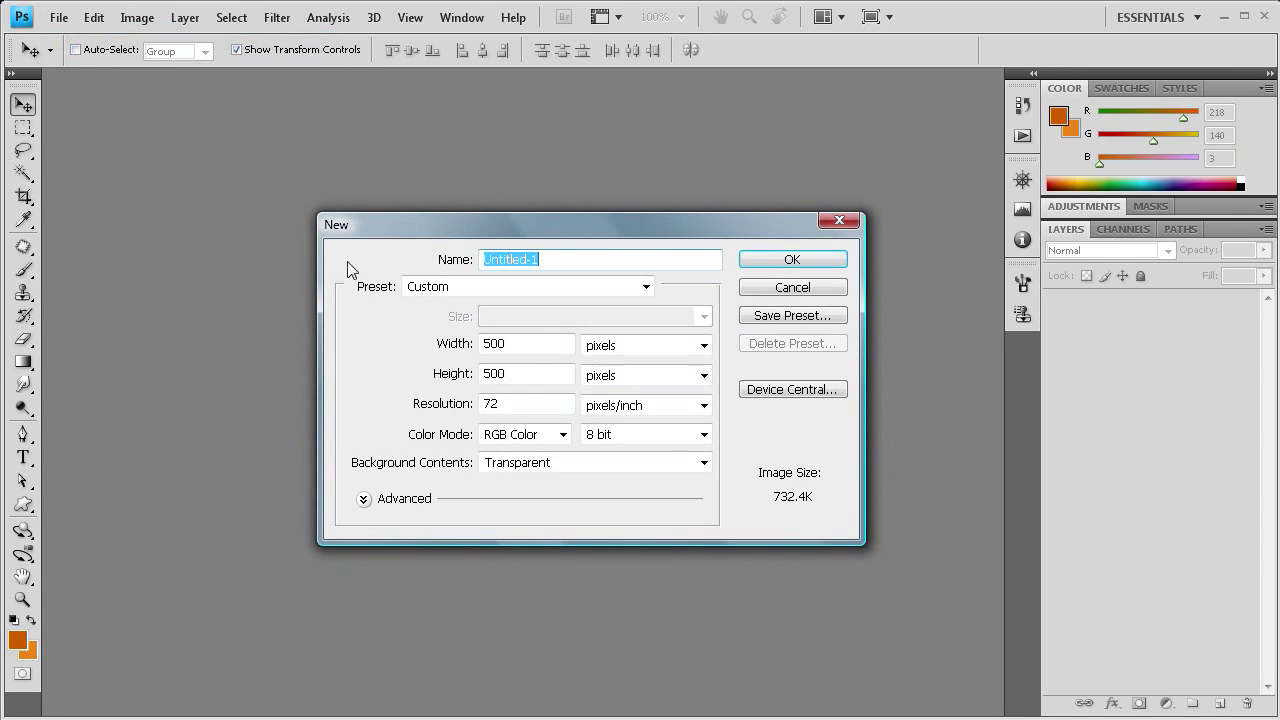
{"action": "left_click", "coordinate": [803, 262]}
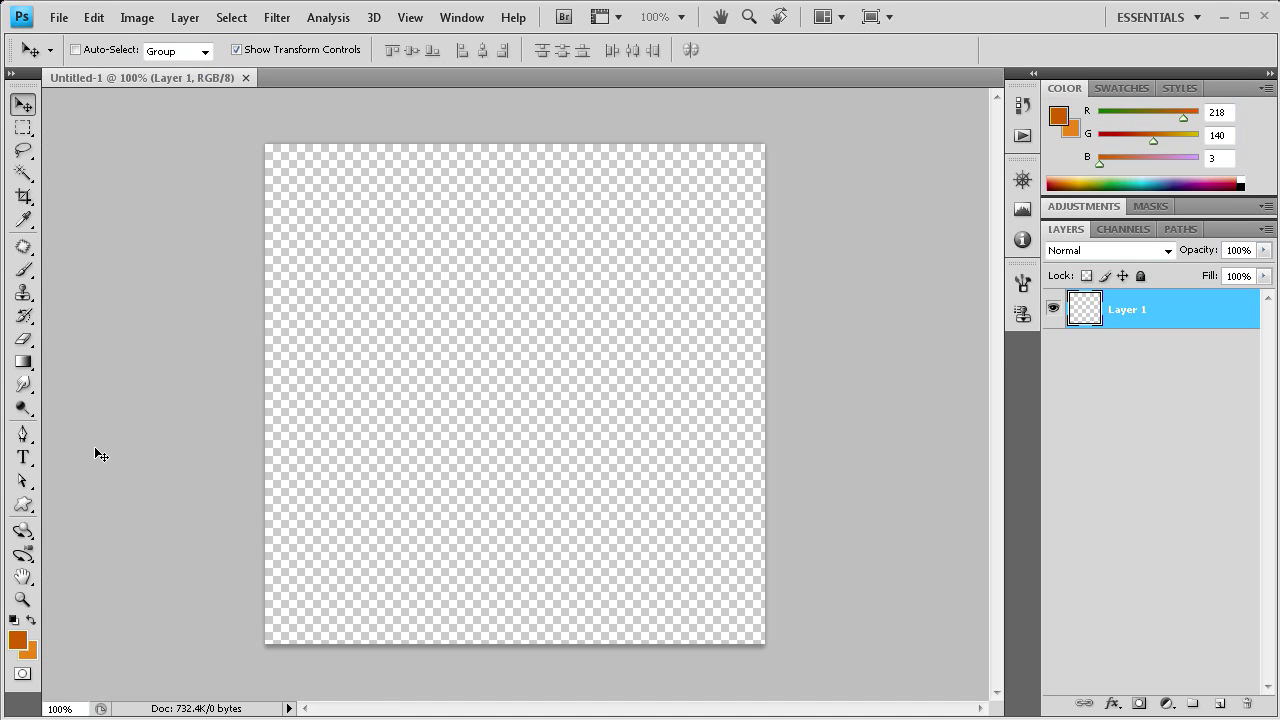
{"action": "left_click", "coordinate": [30, 513]}
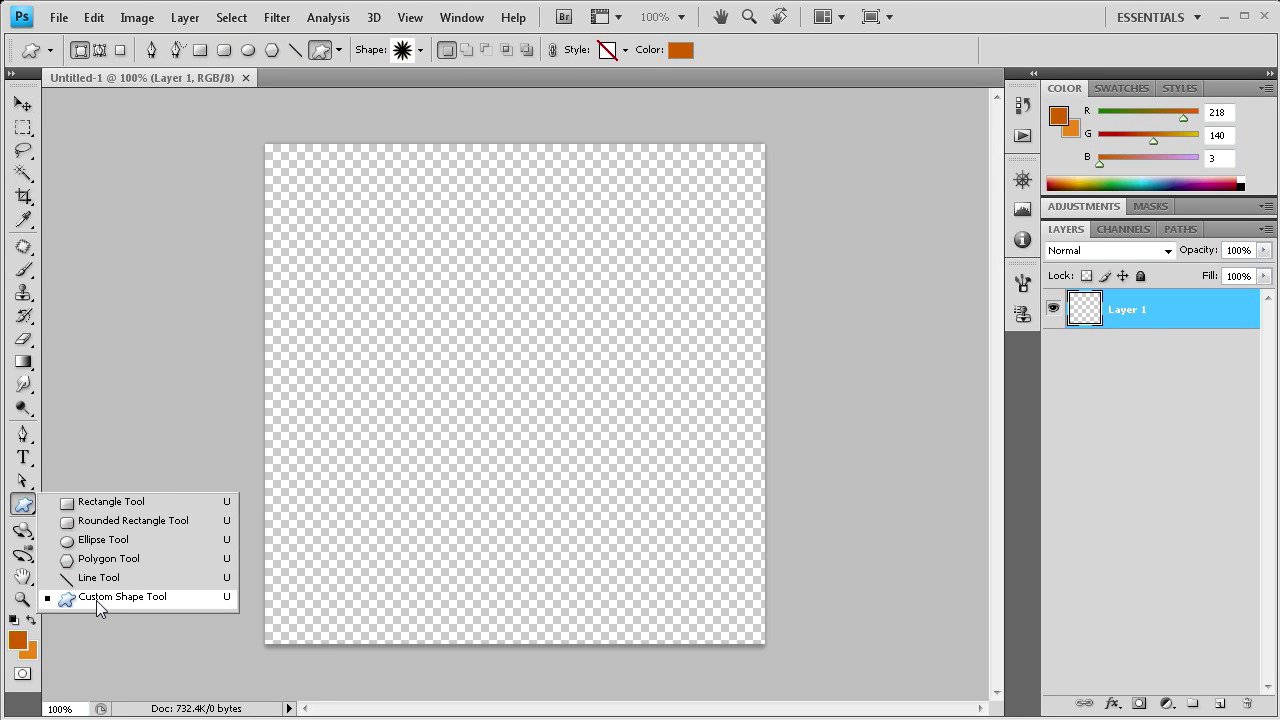
Choose the Custom Shape tool and pick the starburst shape from the shape picker.
{"action": "left_click", "coordinate": [99, 603]}
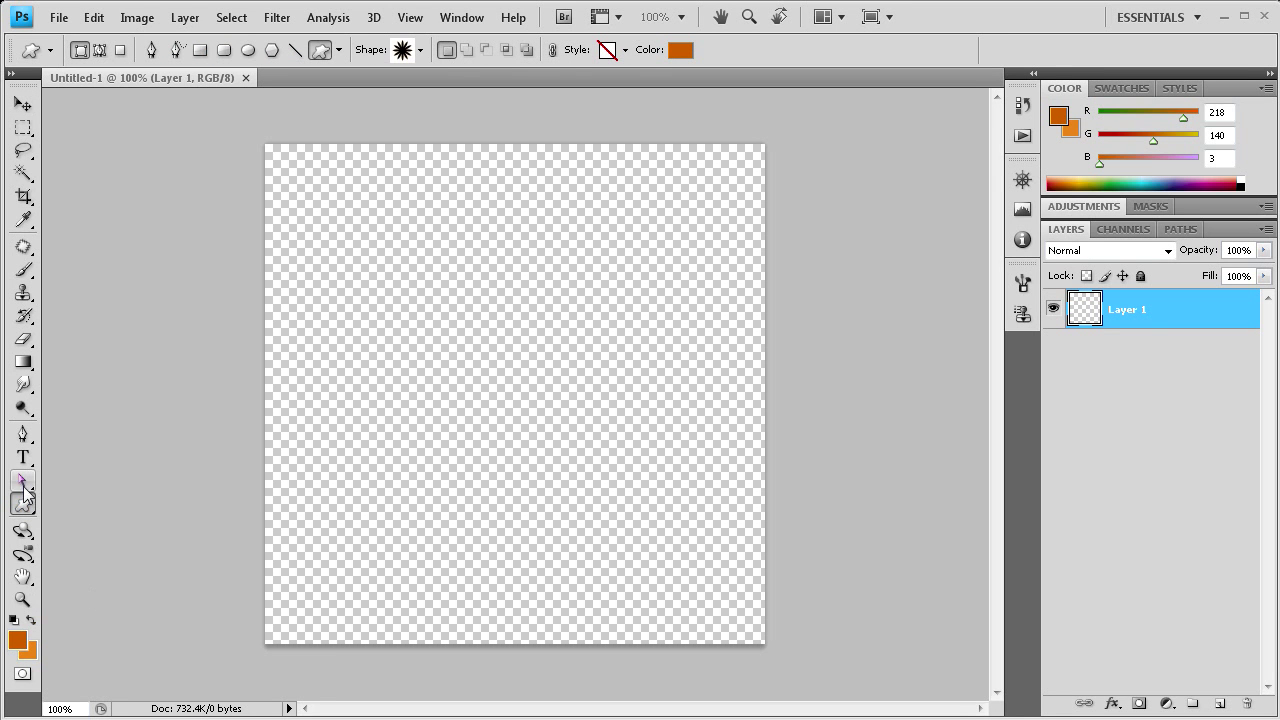
{"action": "left_click", "coordinate": [421, 52]}
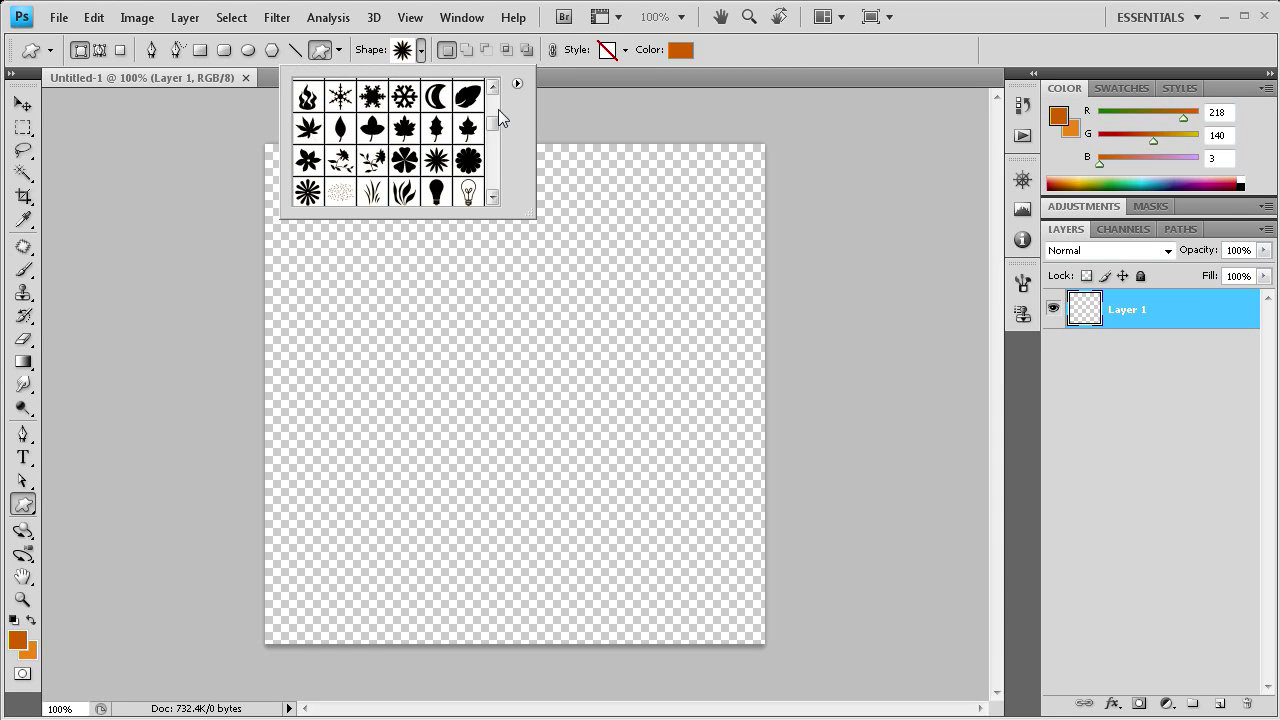
{"action": "scroll", "coordinate": [497, 110], "scroll_direction": "down", "scroll_amount": 3}
{"action": "scroll", "coordinate": [497, 120], "scroll_direction": "down", "scroll_amount": 1}
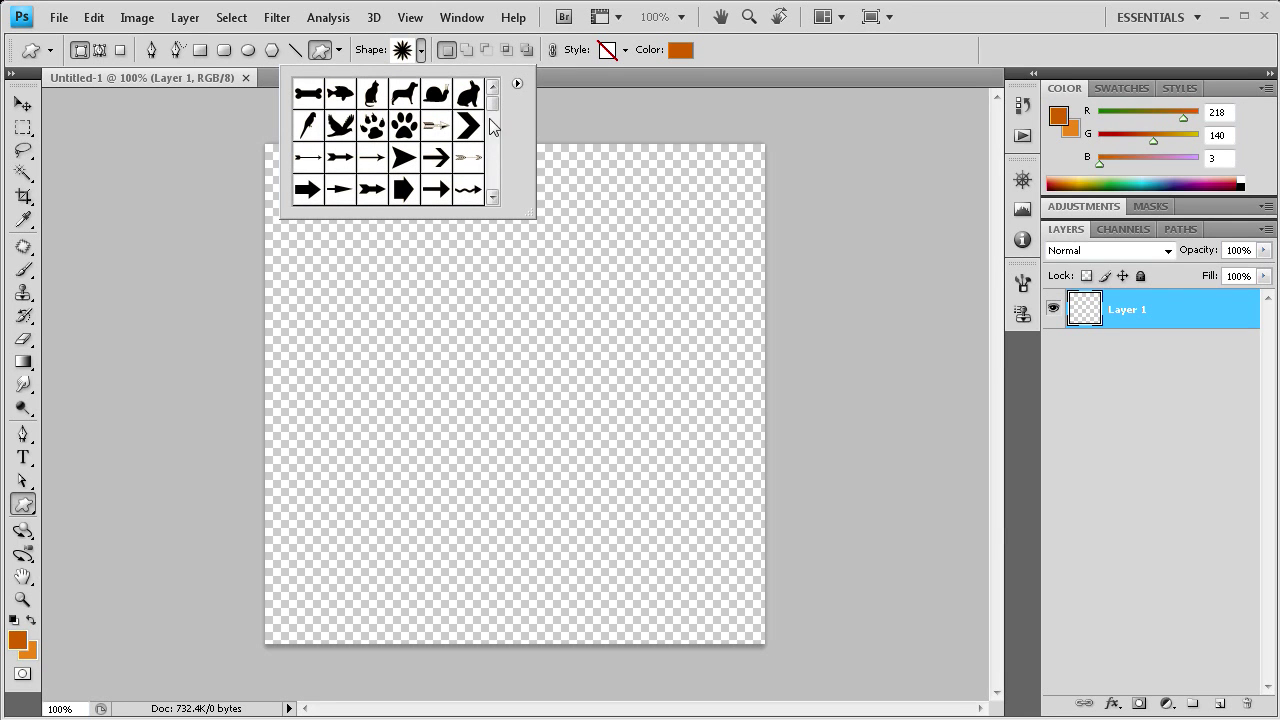
{"action": "mouse_move", "coordinate": [491, 123]}
{"action": "left_mouse_down"}
{"action": "mouse_move", "coordinate": [492, 178]}
{"action": "mouse_move", "coordinate": [495, 125]}
{"action": "left_mouse_up"}
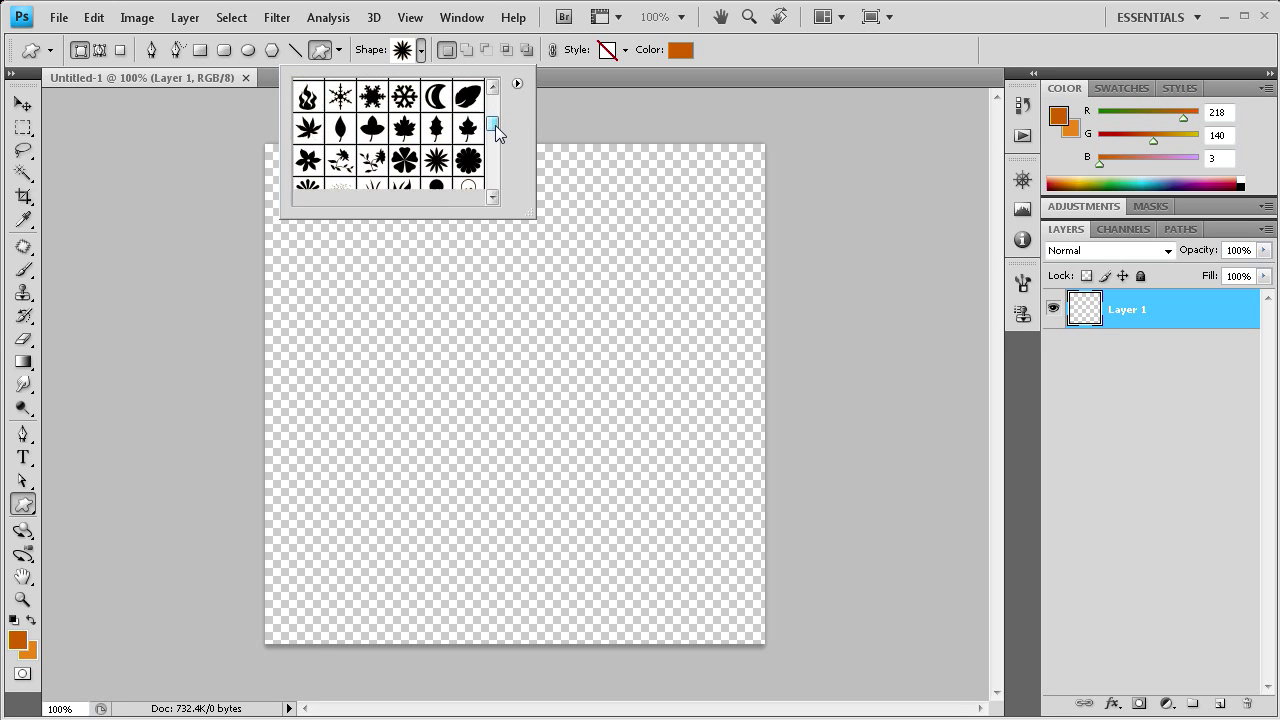
{"action": "left_click", "coordinate": [443, 162]}
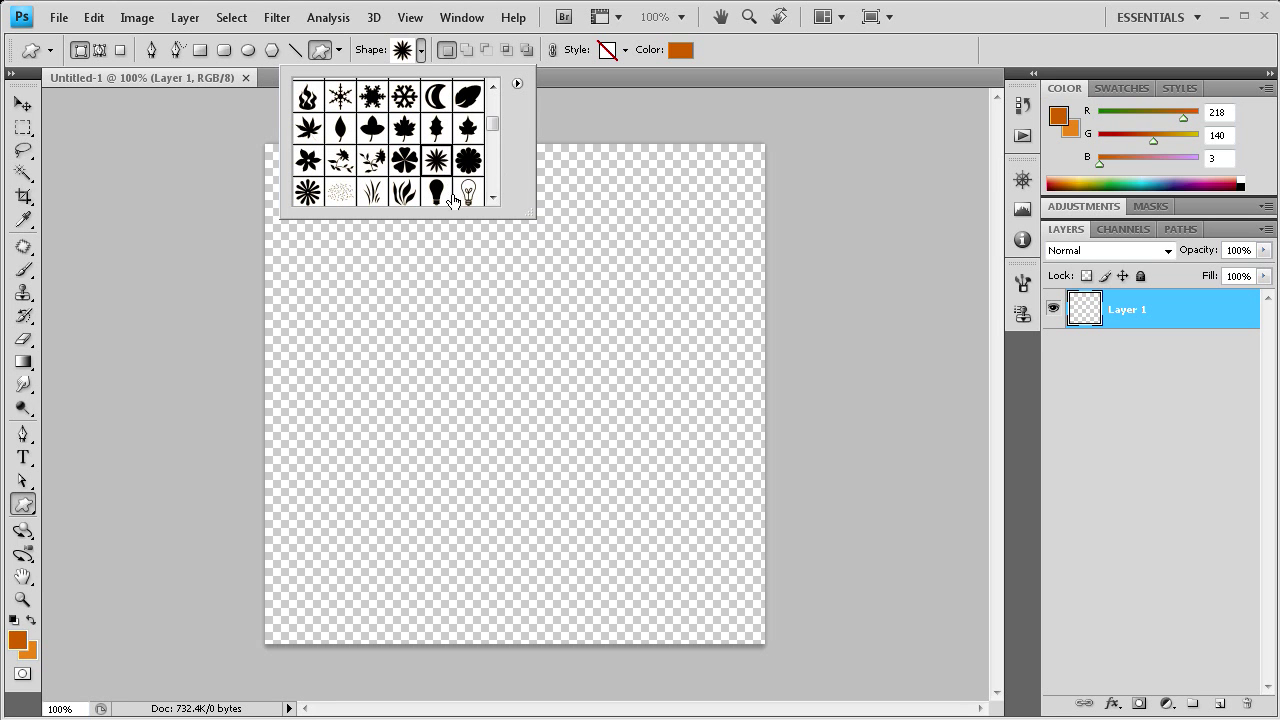
{"action": "left_click", "coordinate": [934, 13]}
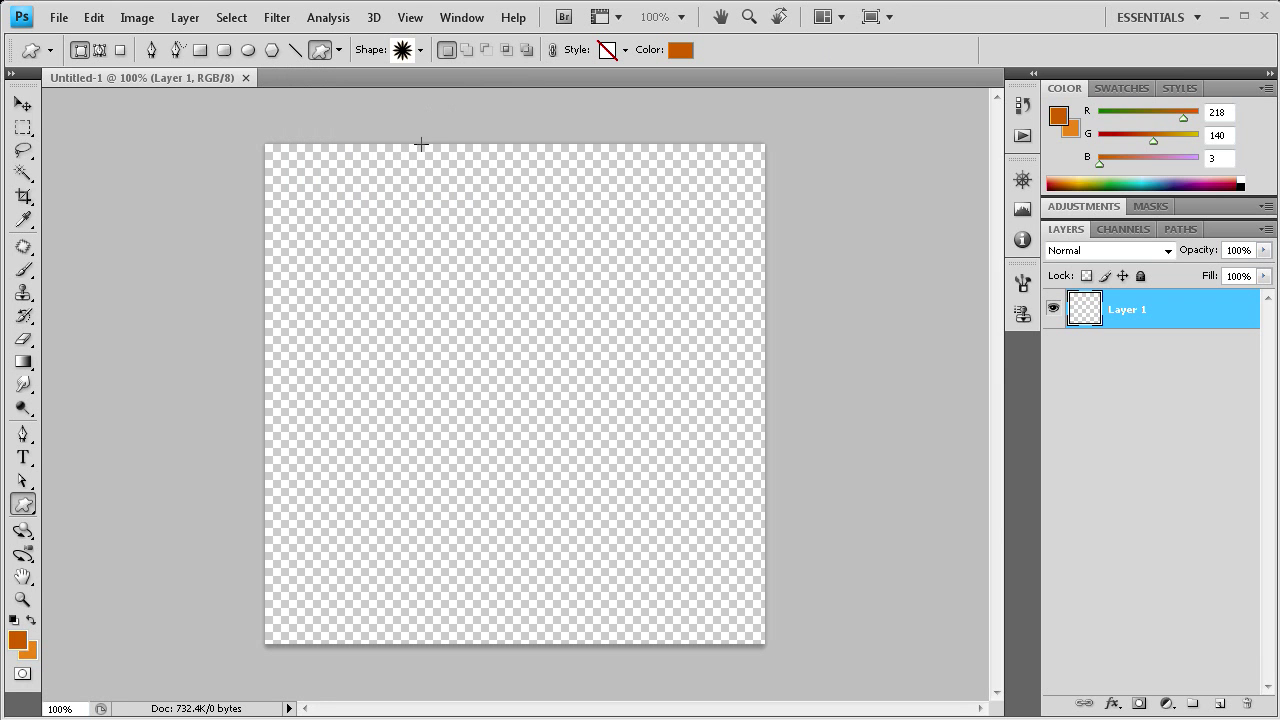
Drag out an orange starburst on the canvas and select the whole canvas.
{"action": "left_click_drag", "start_coordinate": [371, 237], "coordinate": [805, 656]}
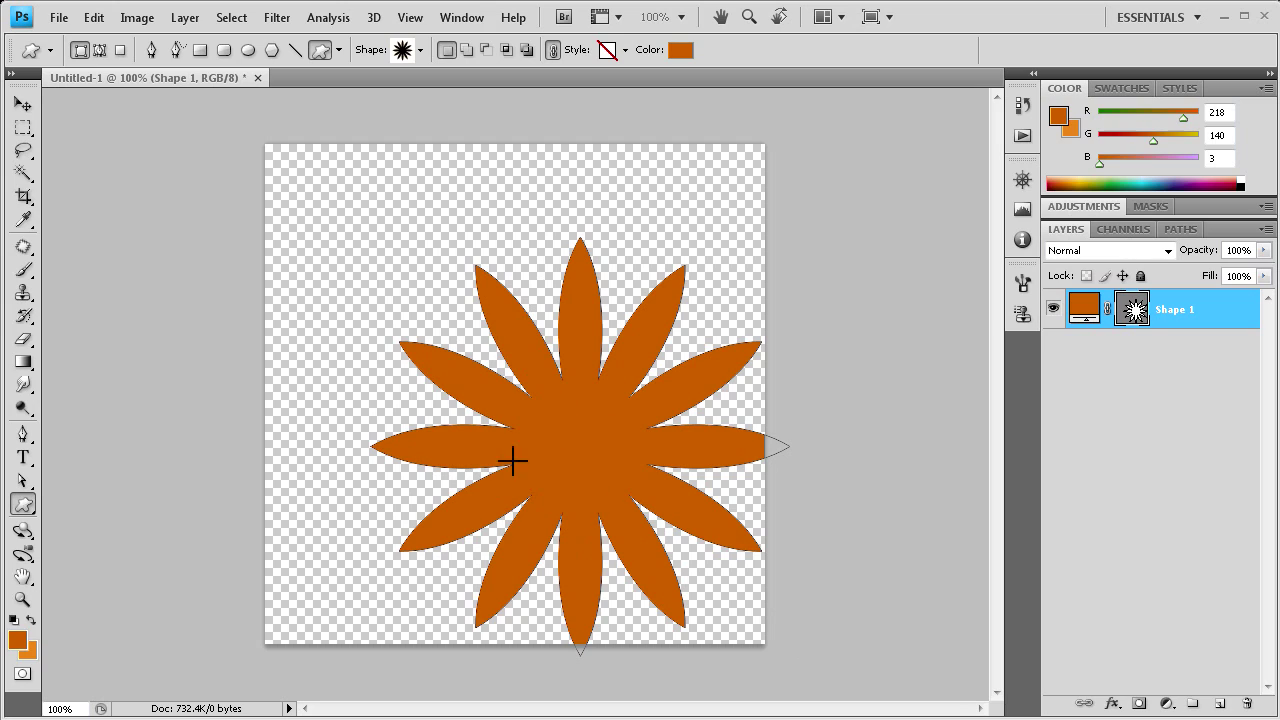
{"action": "left_click", "coordinate": [22, 106]}
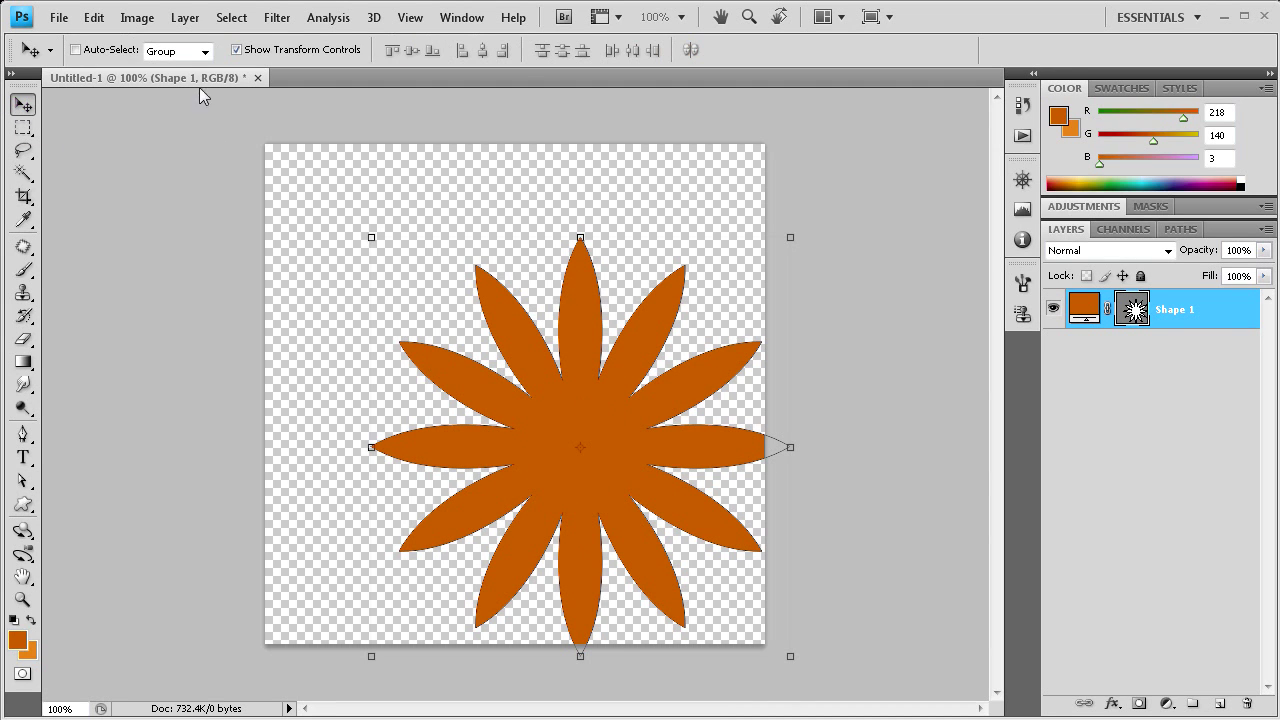
{"action": "left_click", "coordinate": [230, 18]}
{"action": "left_click", "coordinate": [236, 40]}
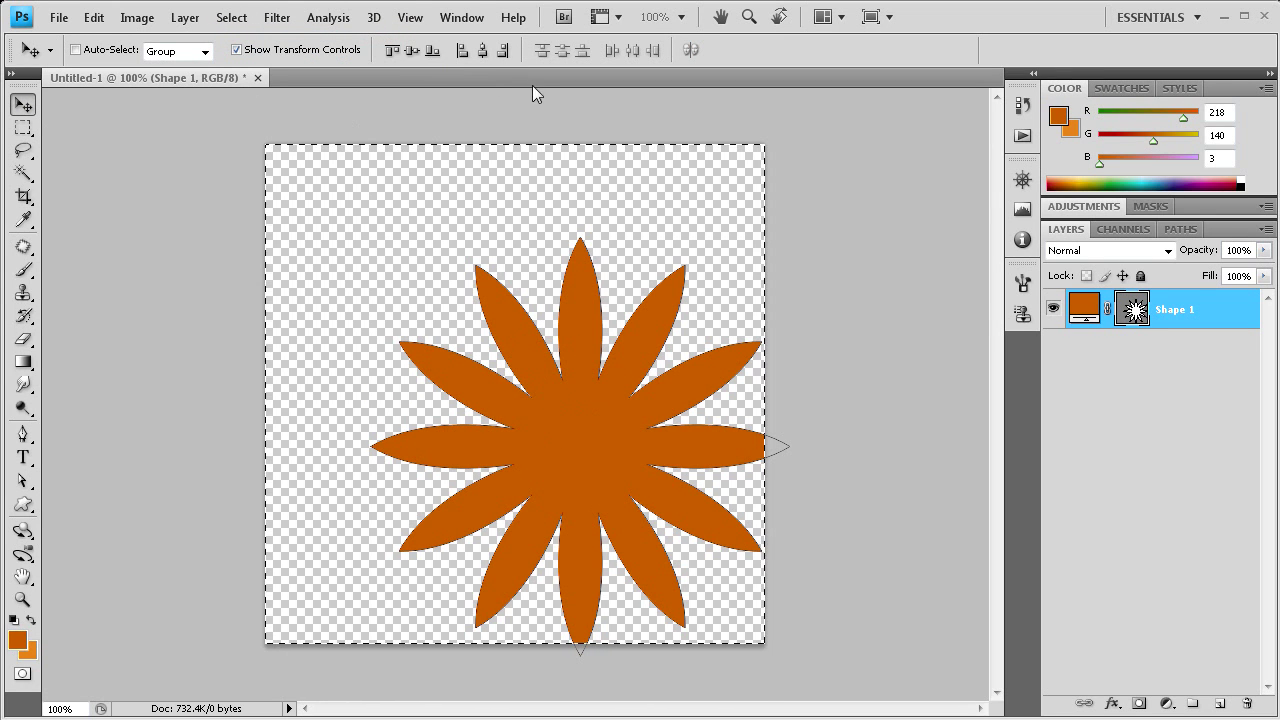
Align the starburst to the canvas's vertical and horizontal centres, then deselect.
{"action": "left_click", "coordinate": [412, 52]}
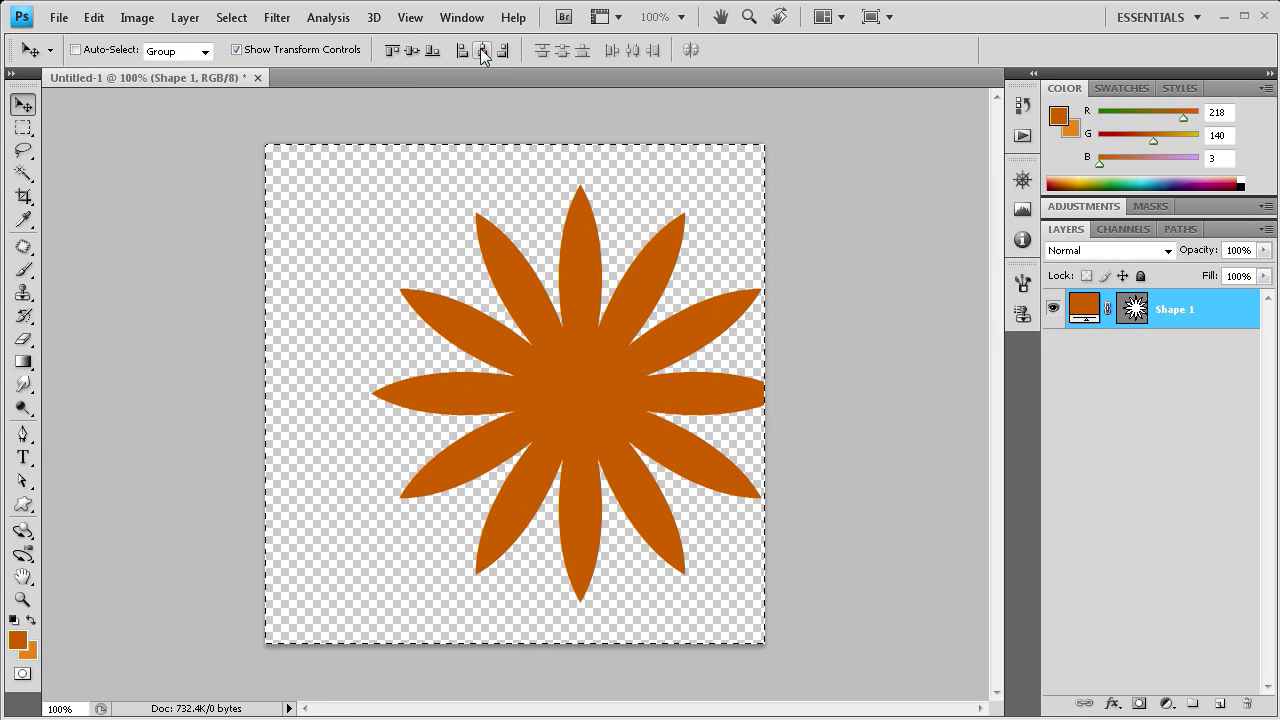
{"action": "left_click", "coordinate": [481, 52]}
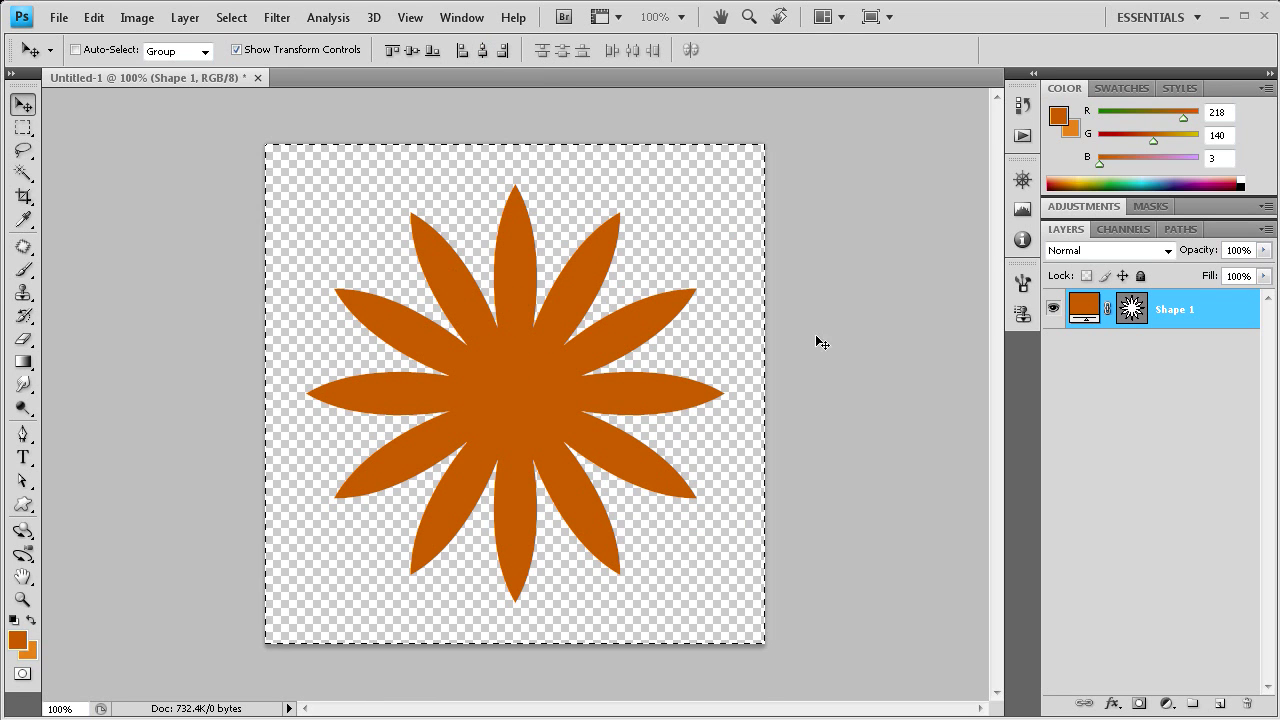
{"action": "key", "text": "ctrl+d"}
{"action": "left_click", "coordinate": [23, 127]}
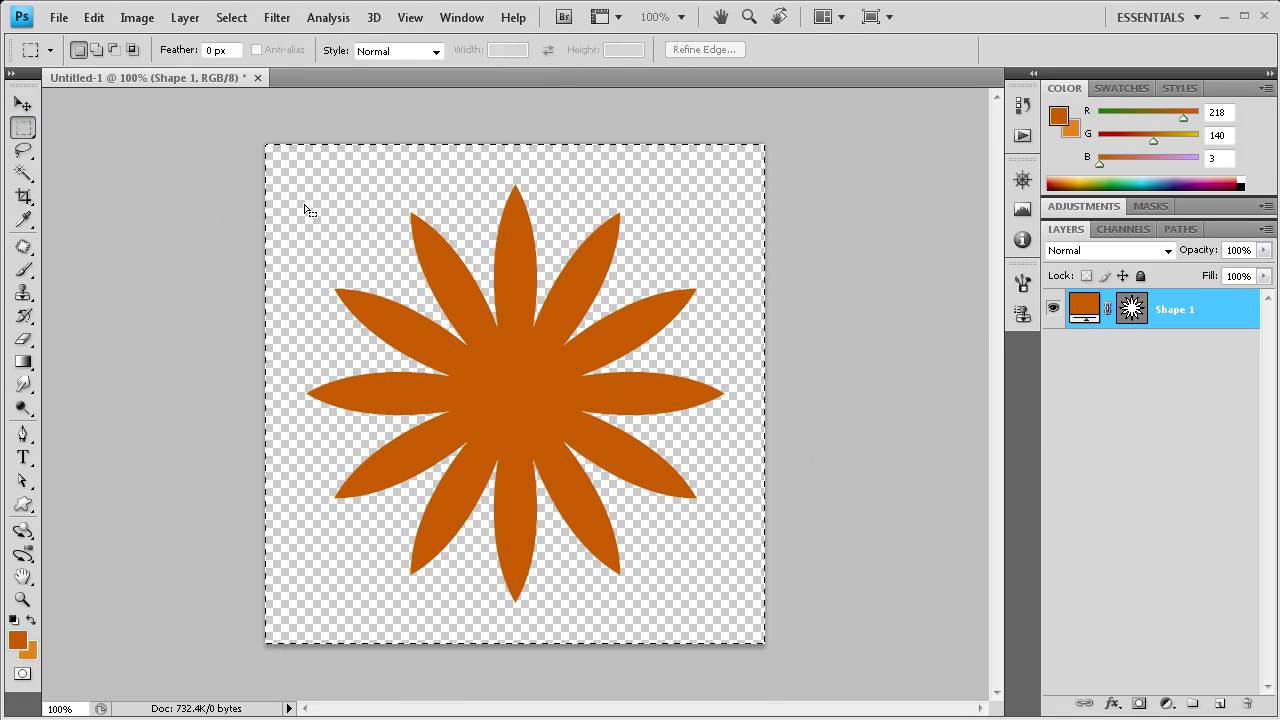
{"action": "left_click", "coordinate": [22, 104]}
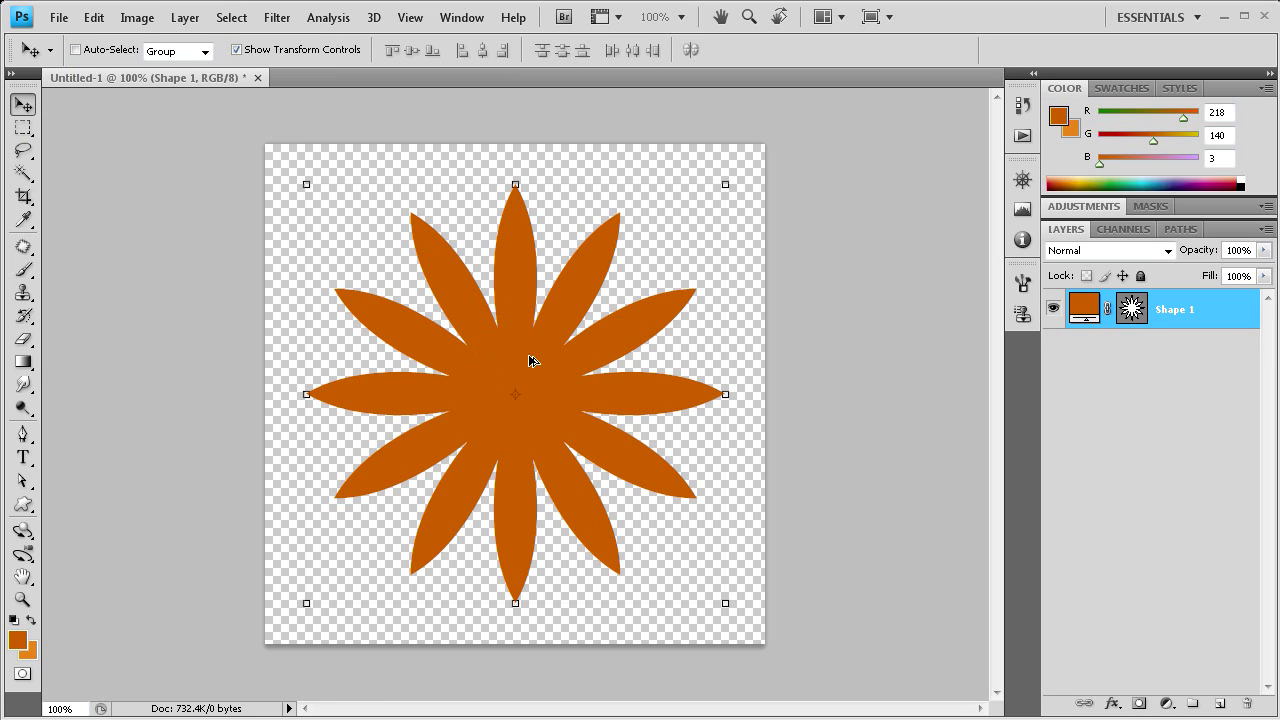
Scale the starburst to about 172% so its petals run off the canvas edges.
{"action": "left_click_drag", "start_coordinate": [729, 186], "coordinate": [878, 32]}
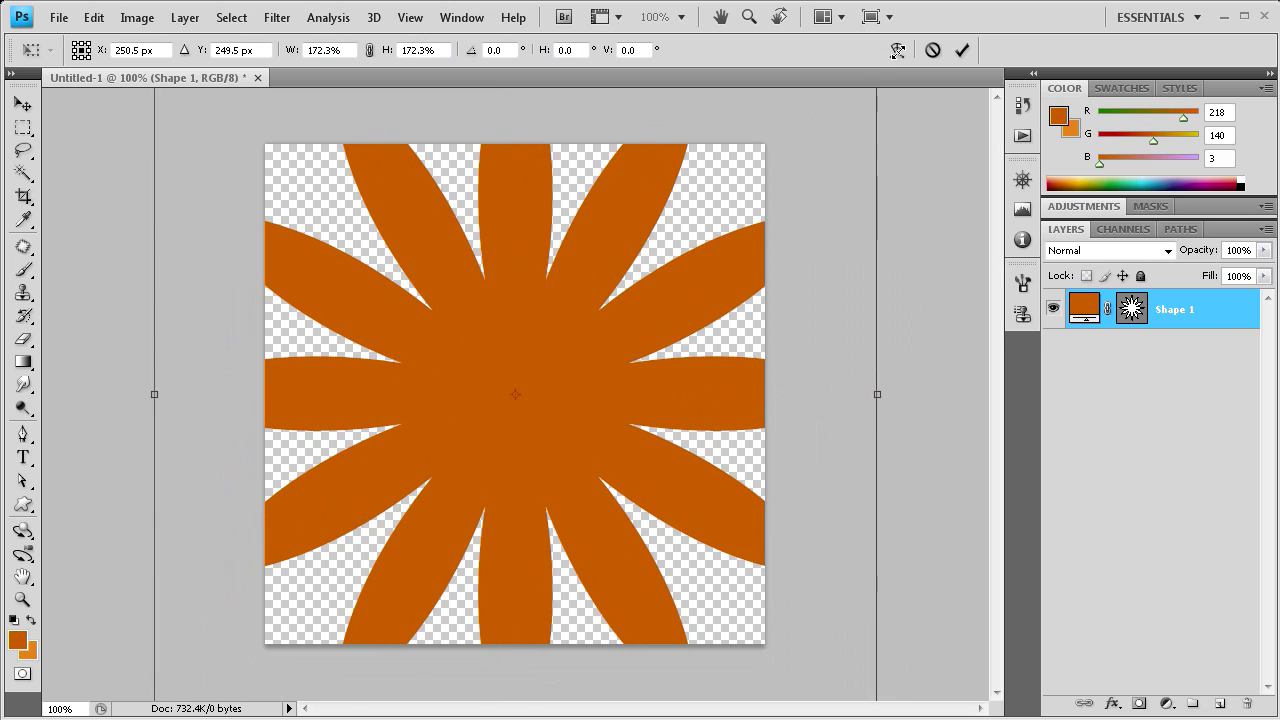
{"action": "left_click", "coordinate": [960, 50]}
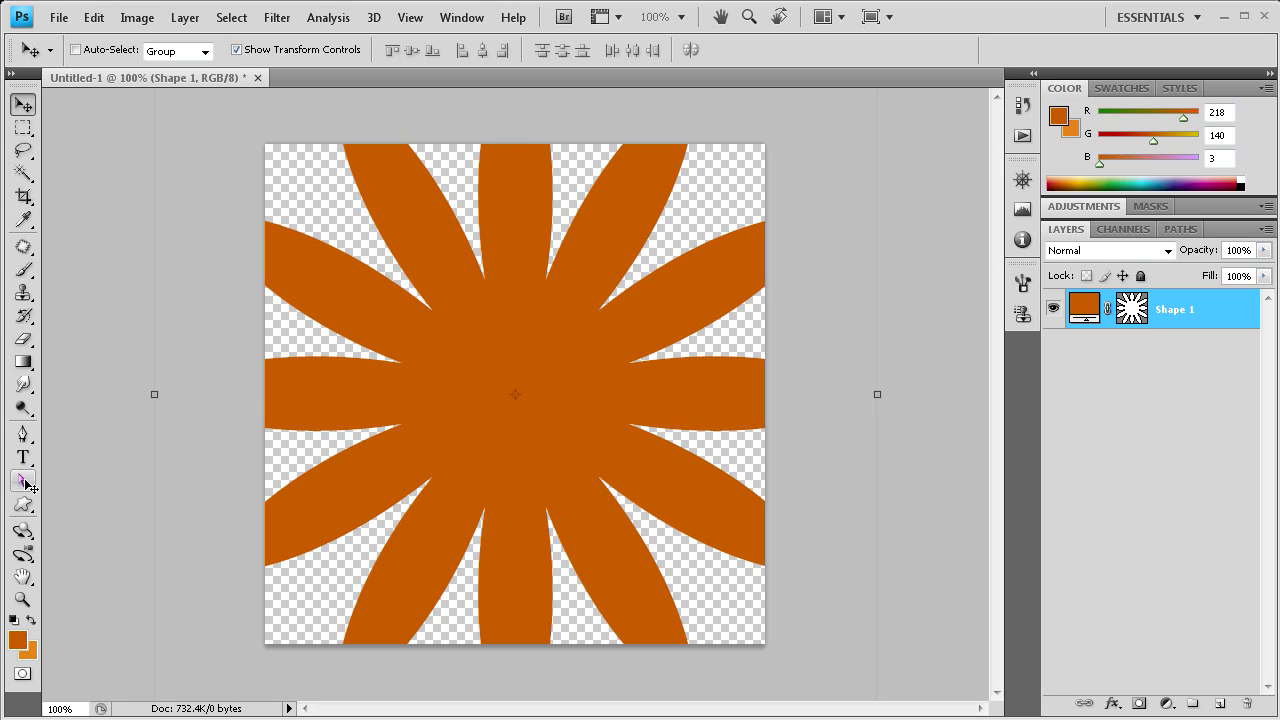
{"action": "left_click_drag", "start_coordinate": [27, 486], "coordinate": [85, 487]}
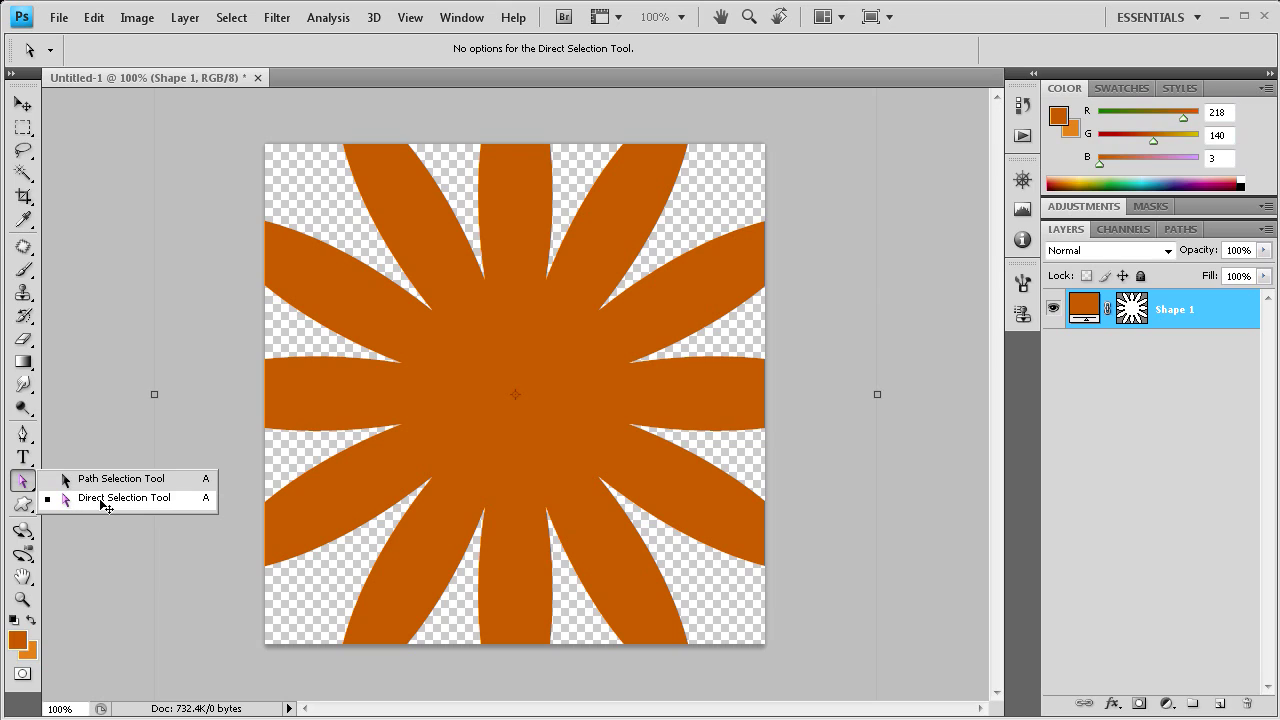
Marquee-select all the starburst path's anchor points with the Direct Selection tool.
{"action": "left_click", "coordinate": [104, 503]}
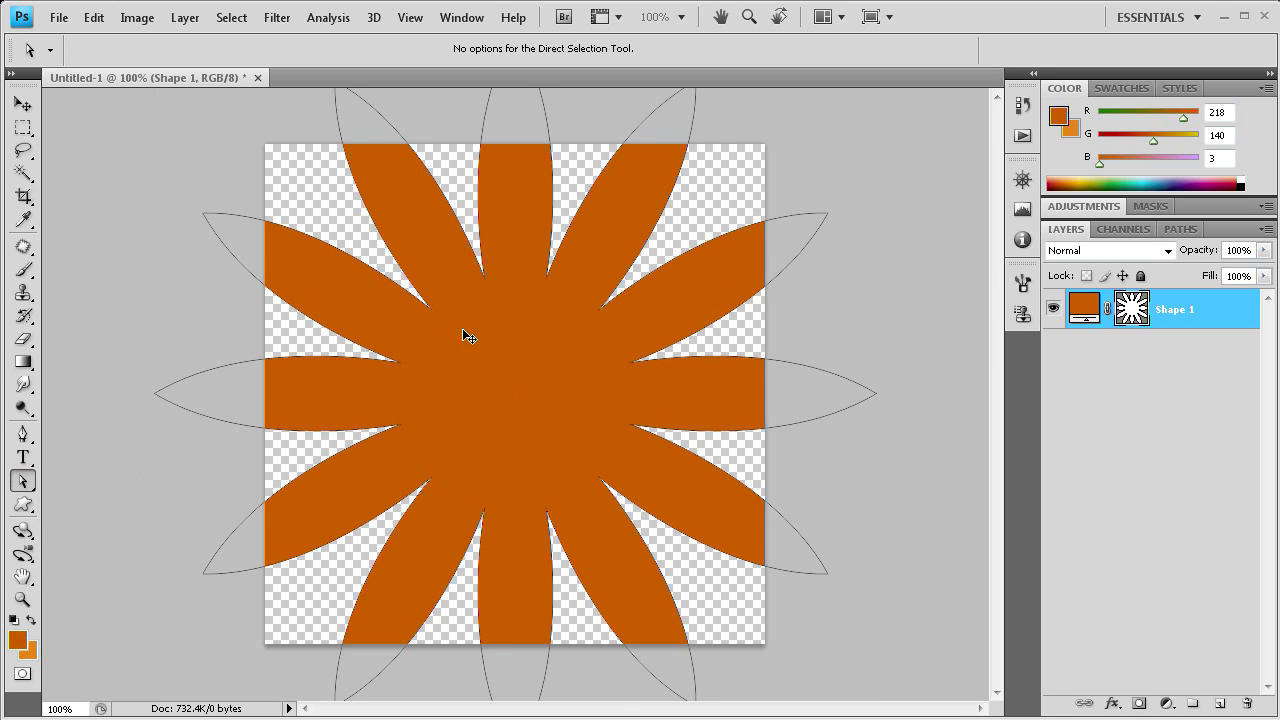
{"action": "left_click", "coordinate": [430, 306]}
{"action": "left_click_drag", "start_coordinate": [354, 237], "coordinate": [704, 567]}
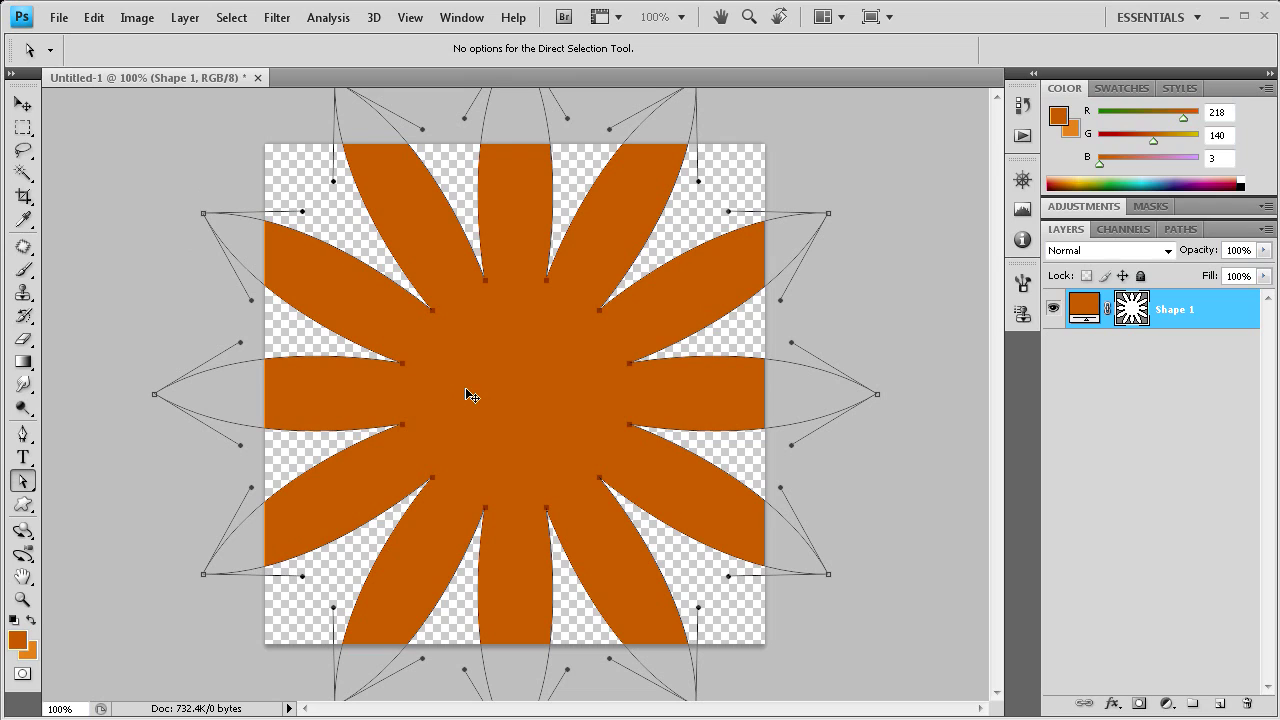
{"action": "left_click", "coordinate": [94, 20]}
Free-transform the selected points inward to about -0.2%, narrowing the petals into thin rays.
{"action": "left_click", "coordinate": [206, 373]}
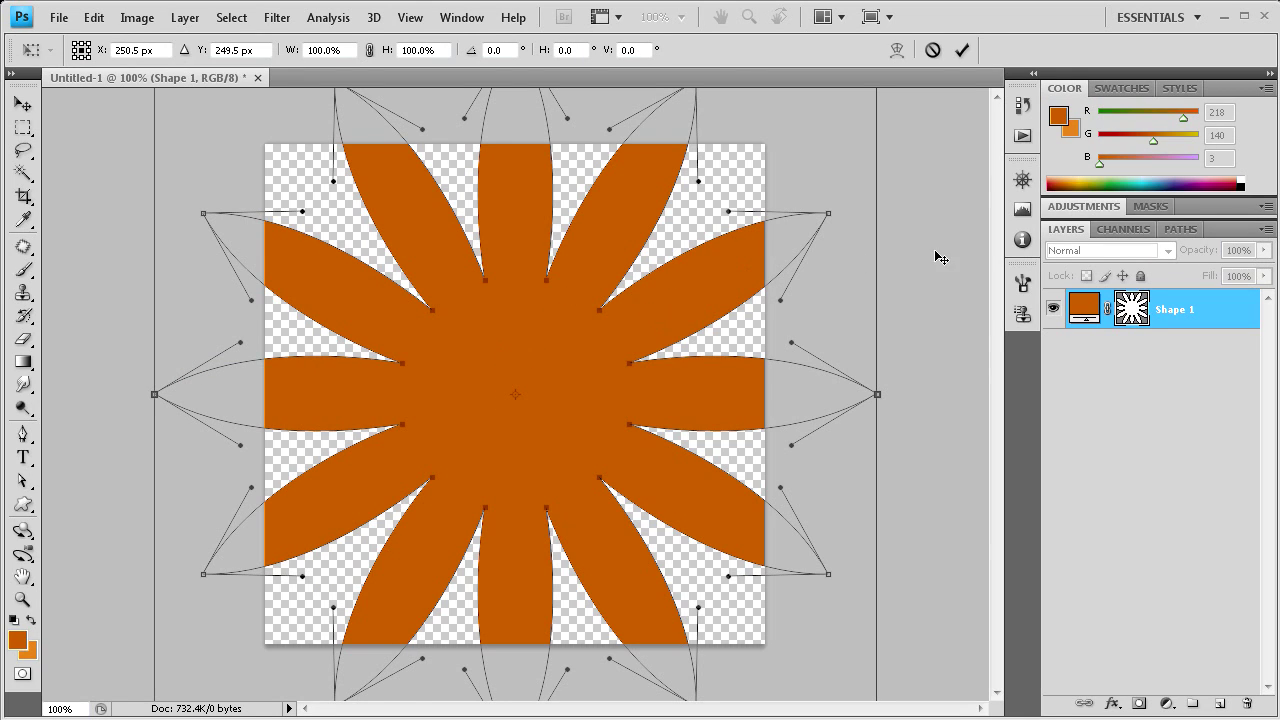
{"action": "key", "text": "ctrl+0"}
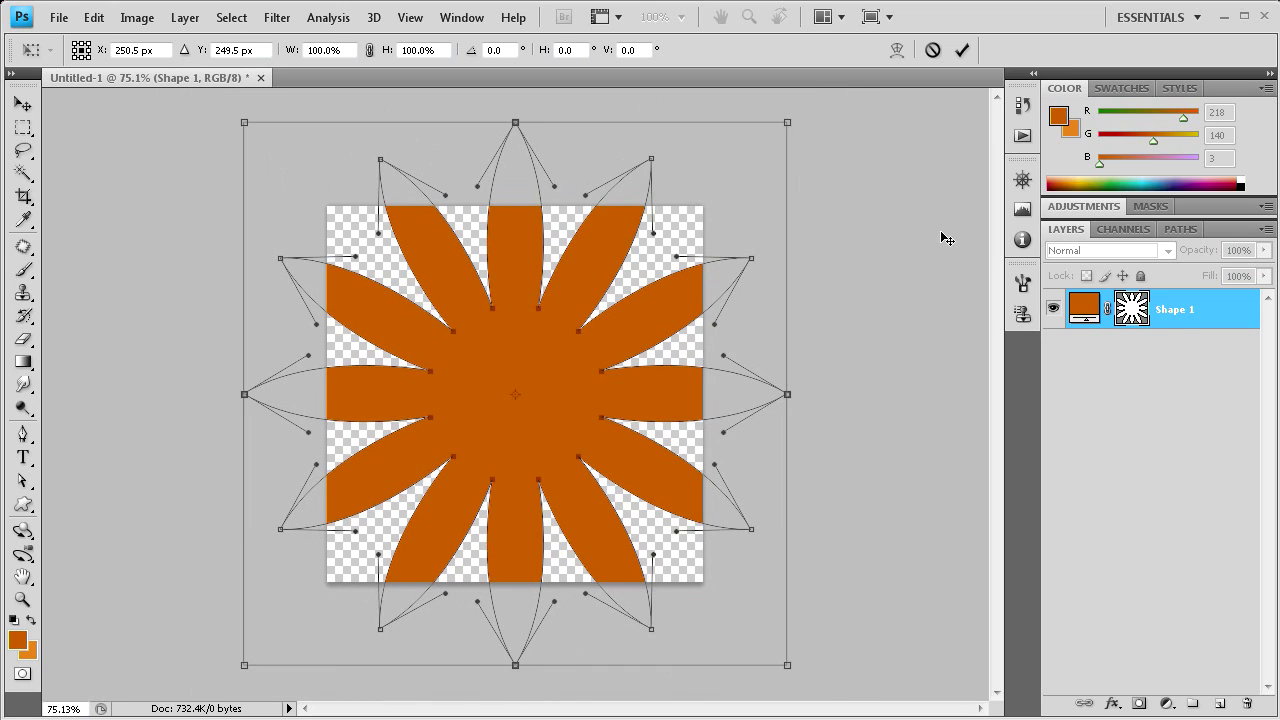
{"action": "key", "text": "alt"}
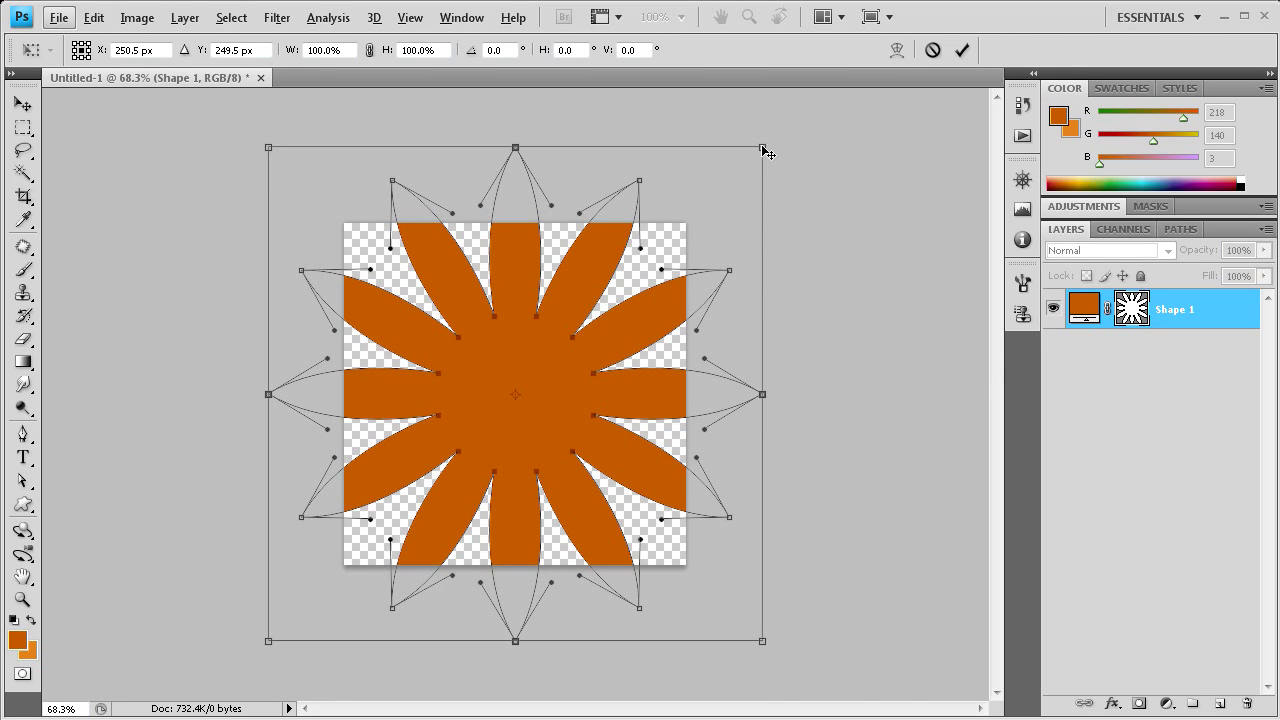
{"action": "left_click_drag", "start_coordinate": [762, 148], "coordinate": [608, 478]}
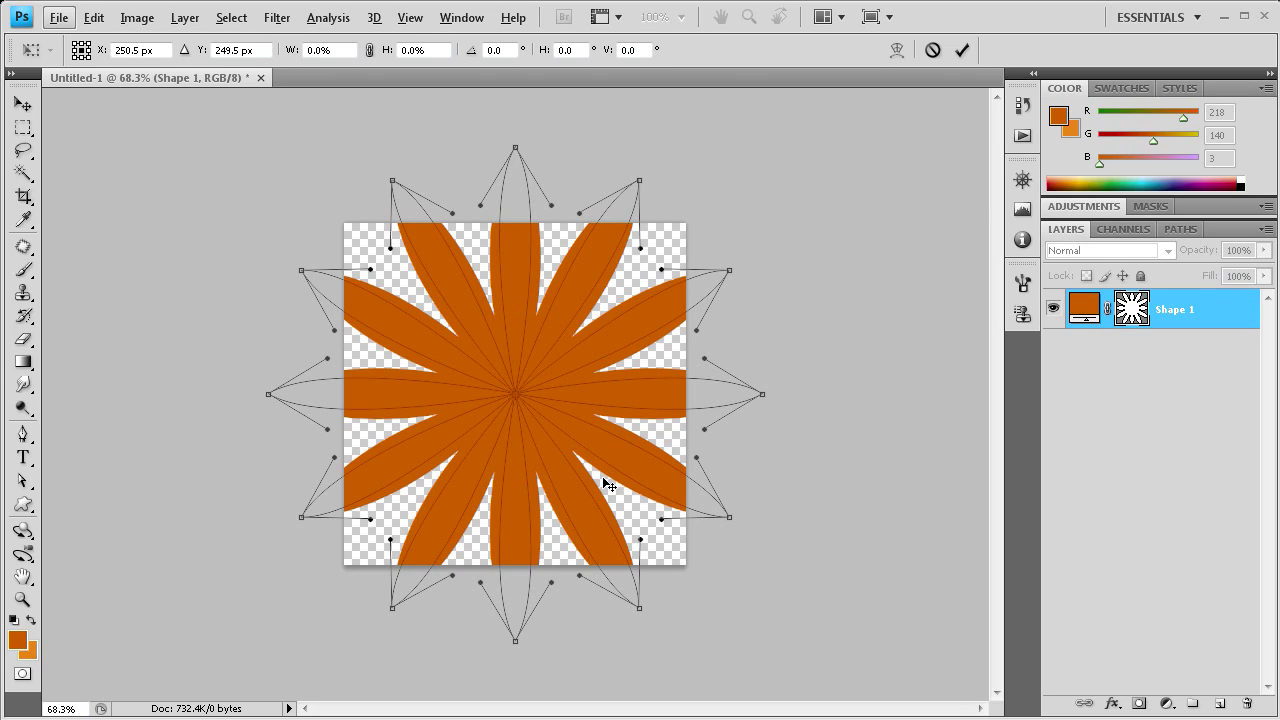
{"action": "left_click_drag", "start_coordinate": [605, 484], "coordinate": [605, 486]}
{"action": "left_click_drag", "start_coordinate": [606, 485], "coordinate": [606, 485]}
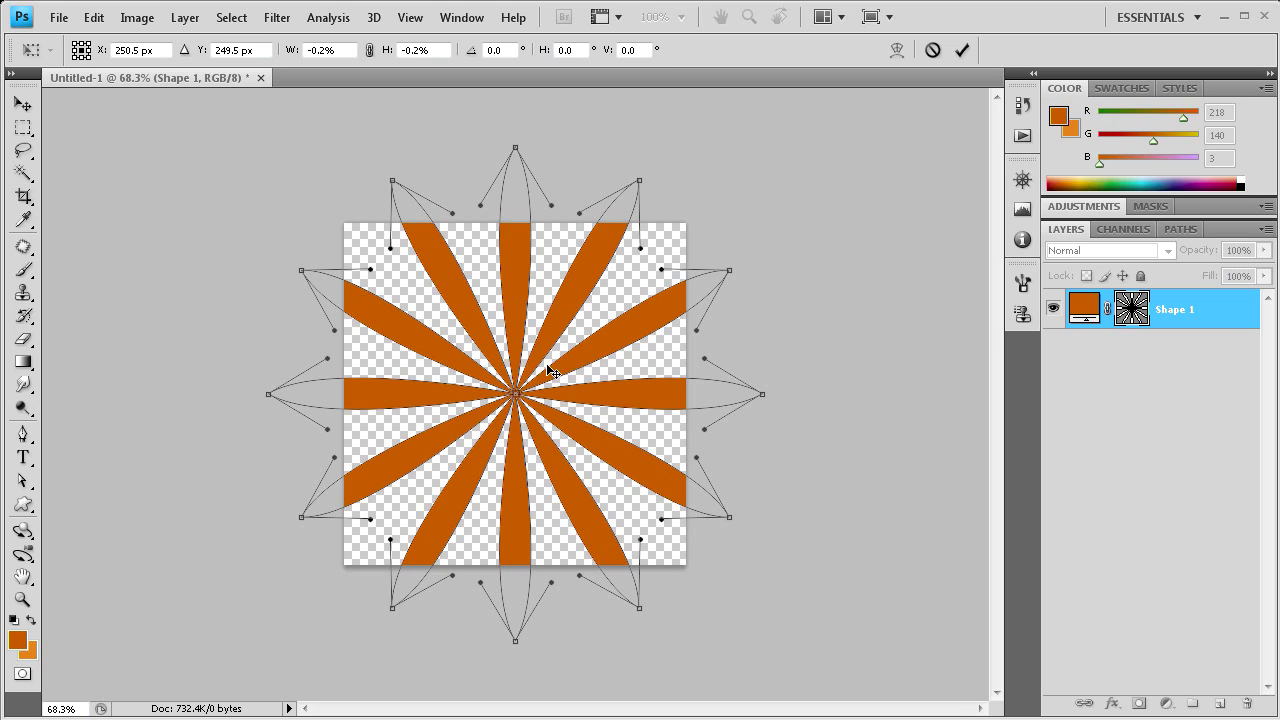
{"action": "left_click", "coordinate": [962, 49]}
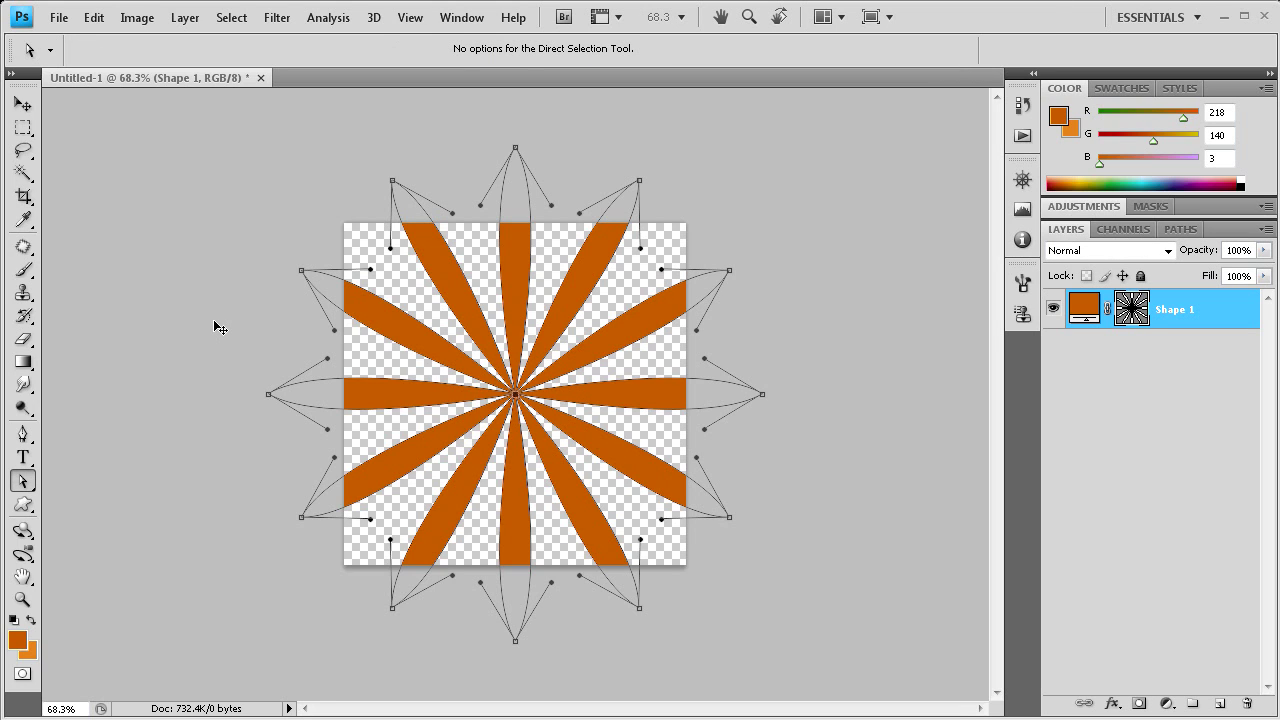
Scale the ray shape up to 201.2% so the rays extend past every canvas edge.
{"action": "left_click", "coordinate": [23, 107]}
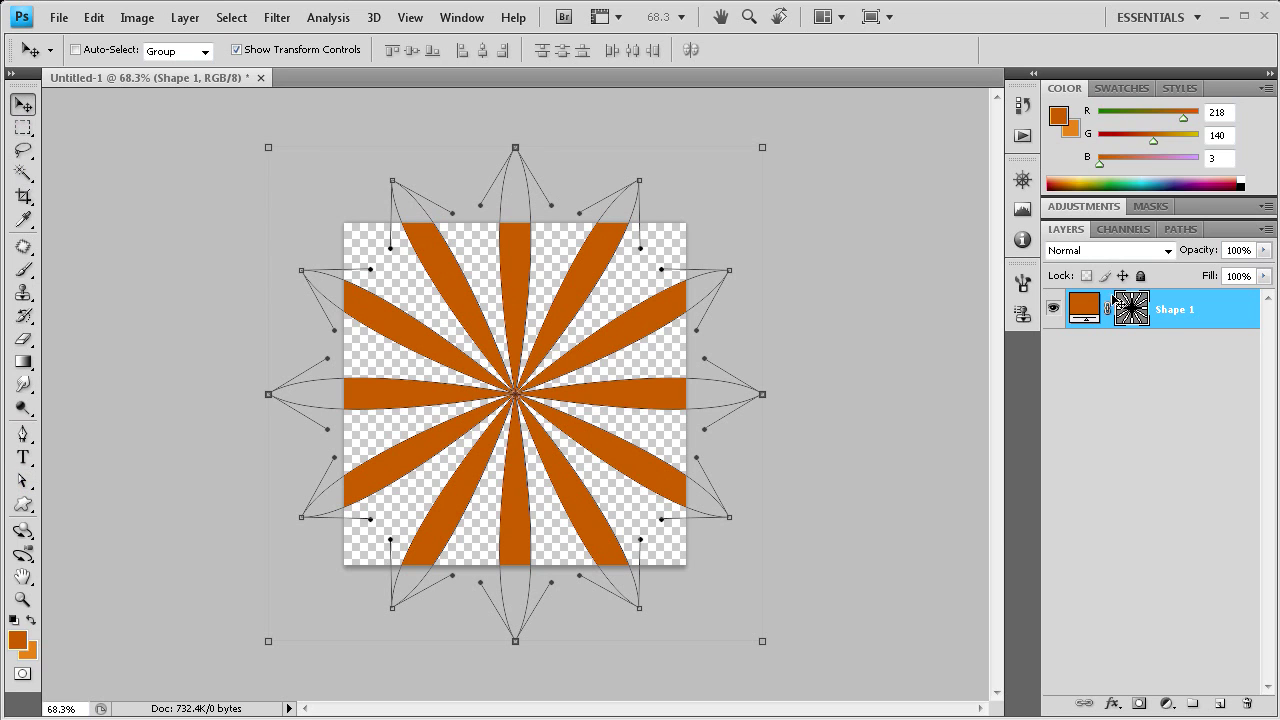
{"action": "left_click", "coordinate": [1147, 314]}
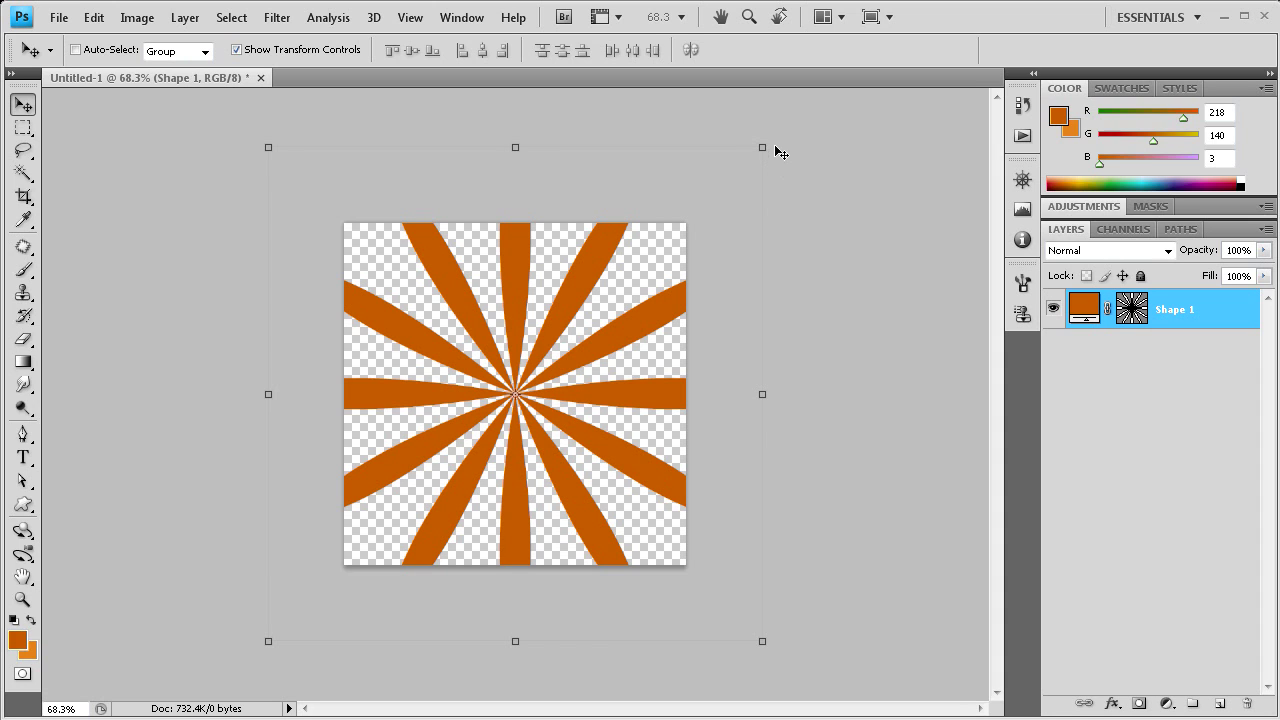
{"action": "left_click_drag", "start_coordinate": [762, 148], "coordinate": [808, 102]}
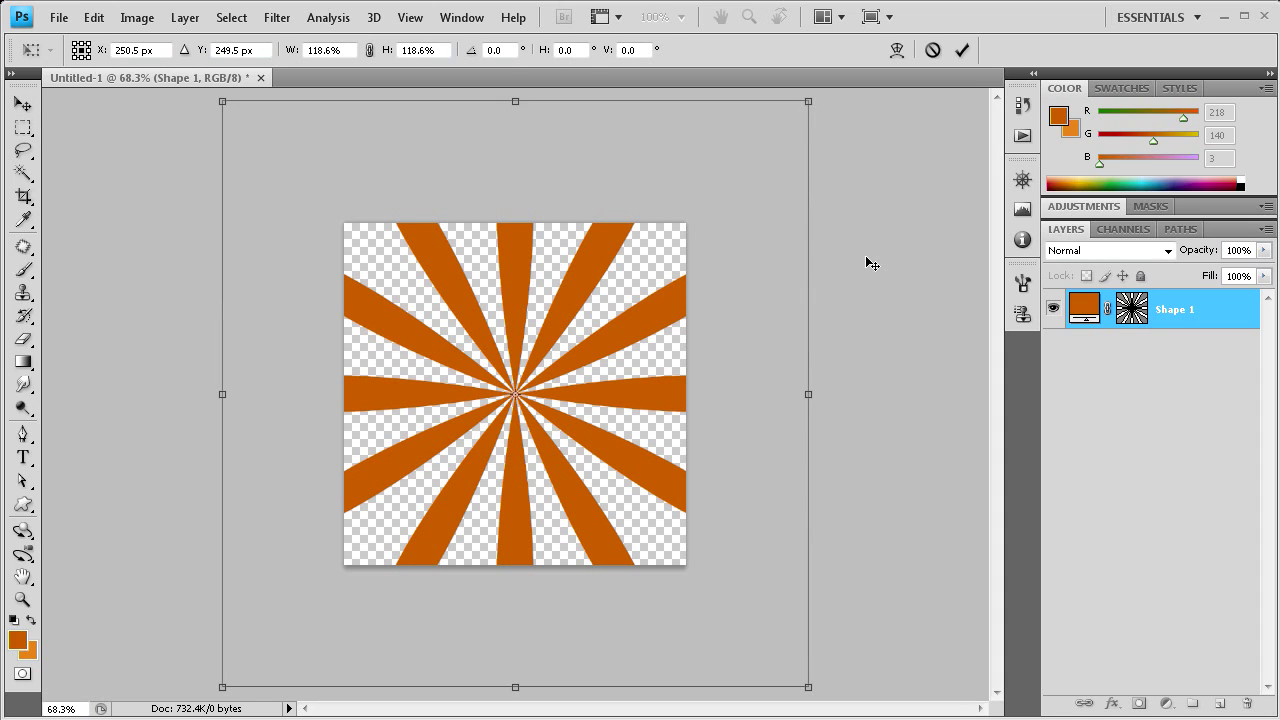
{"action": "scroll", "coordinate": [938, 352], "scroll_direction": "down", "scroll_amount": 4}
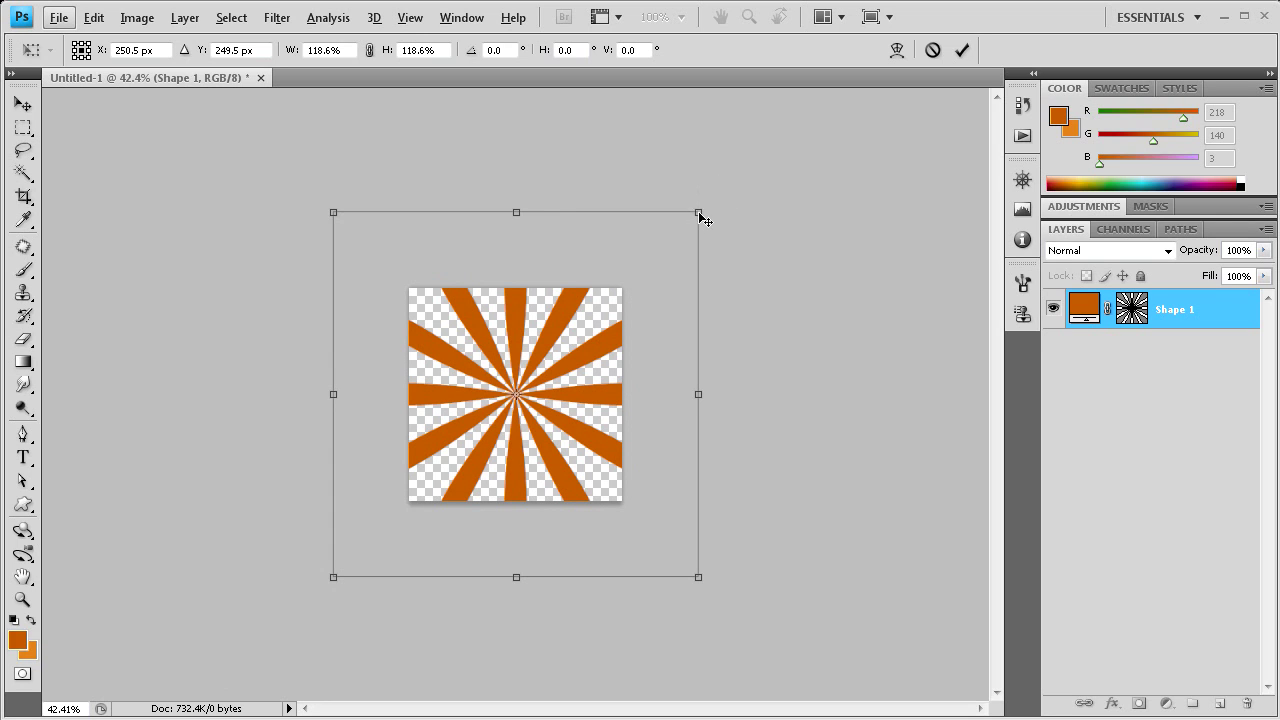
{"action": "left_click_drag", "start_coordinate": [704, 219], "coordinate": [807, 122]}
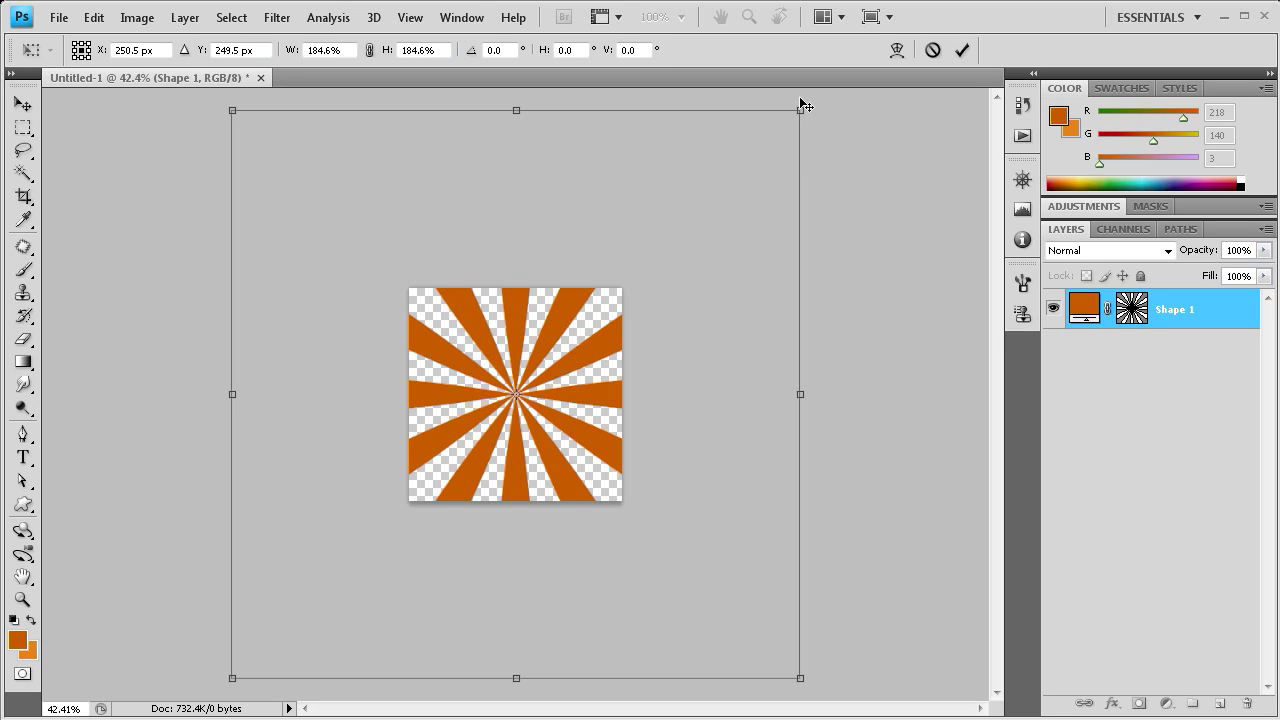
{"action": "left_click_drag", "start_coordinate": [805, 114], "coordinate": [829, 89]}
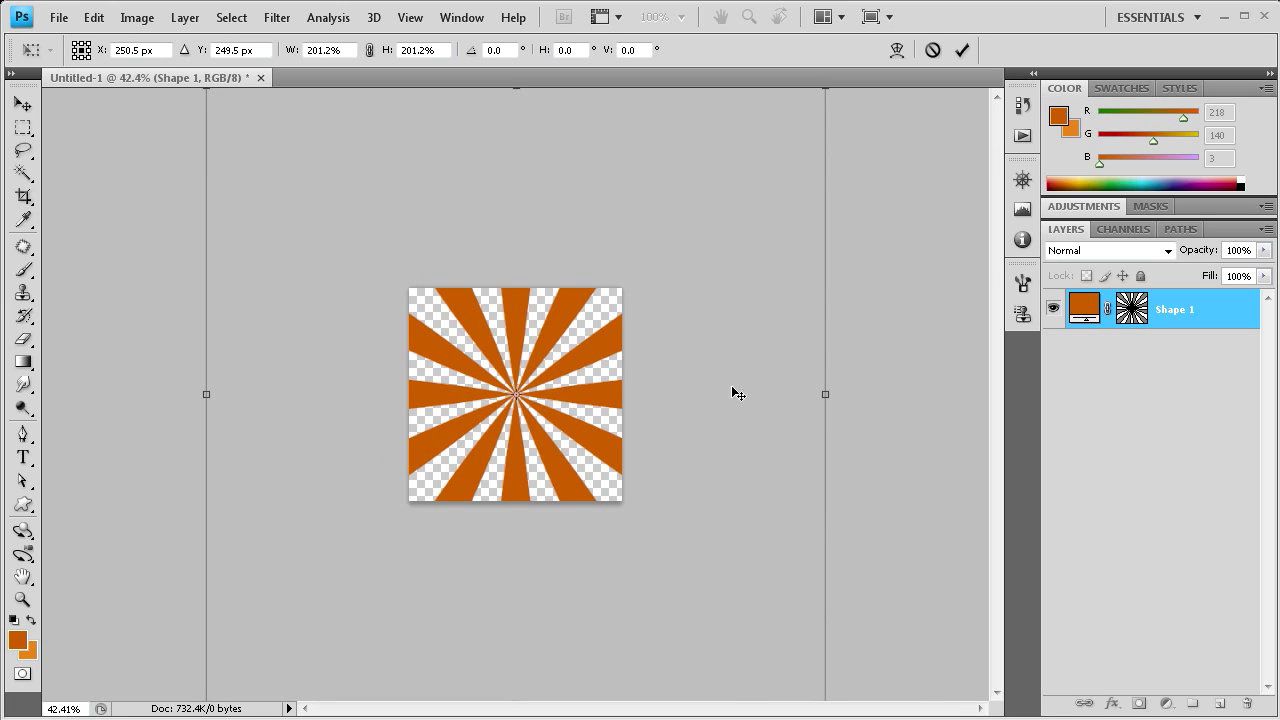
{"action": "left_click", "coordinate": [961, 50]}
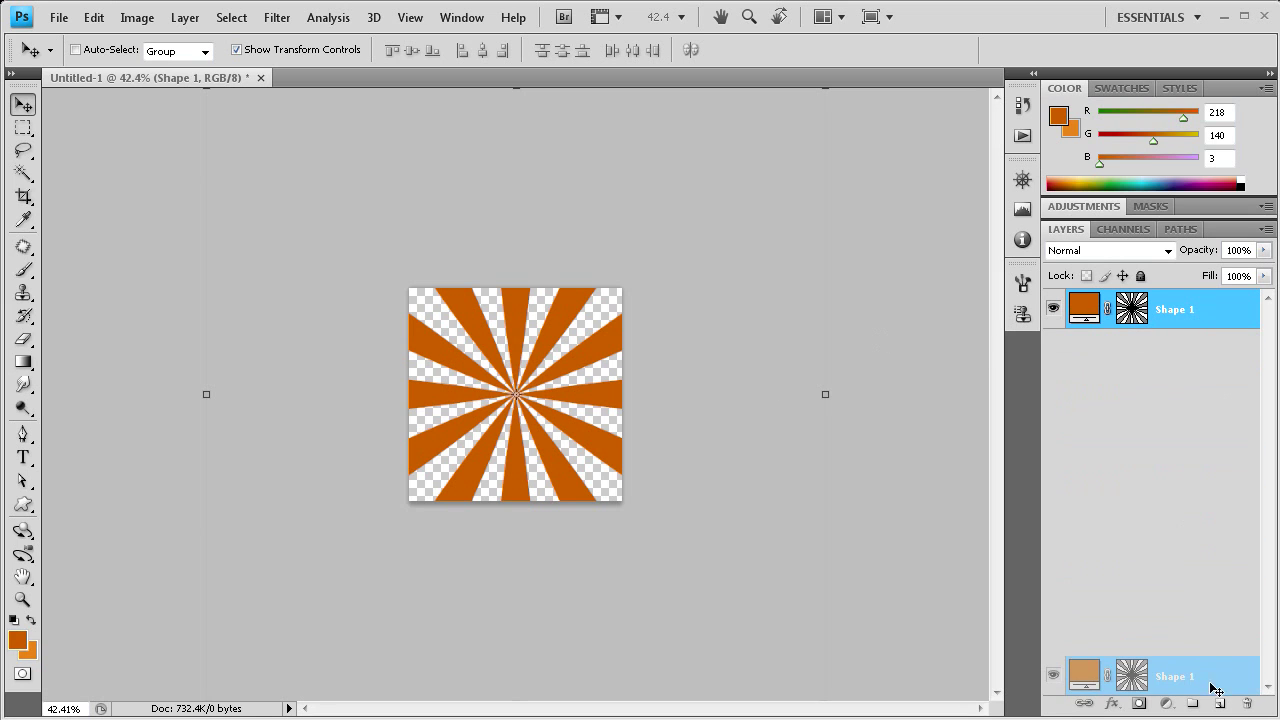
Duplicate Shape 1 and give the copy the lighter orange fill f9b134.
{"action": "left_click_drag", "start_coordinate": [1215, 689], "coordinate": [1219, 704]}
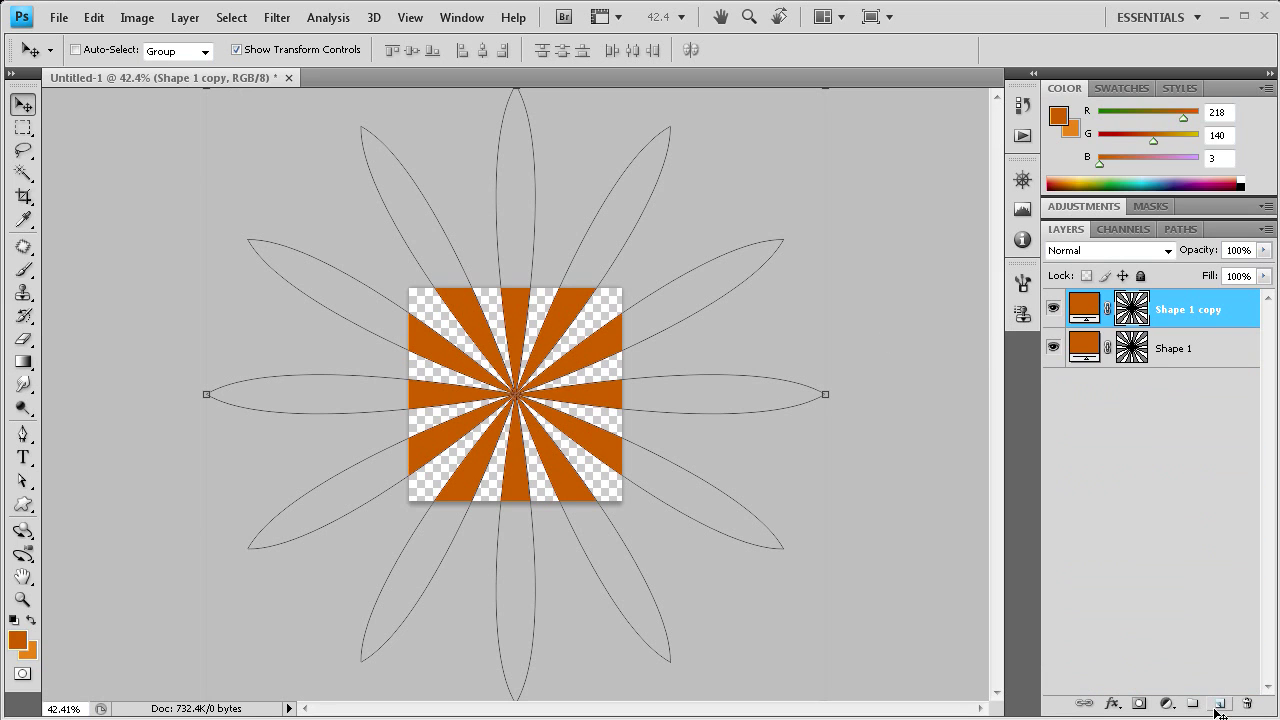
{"action": "double_click", "coordinate": [1085, 310]}
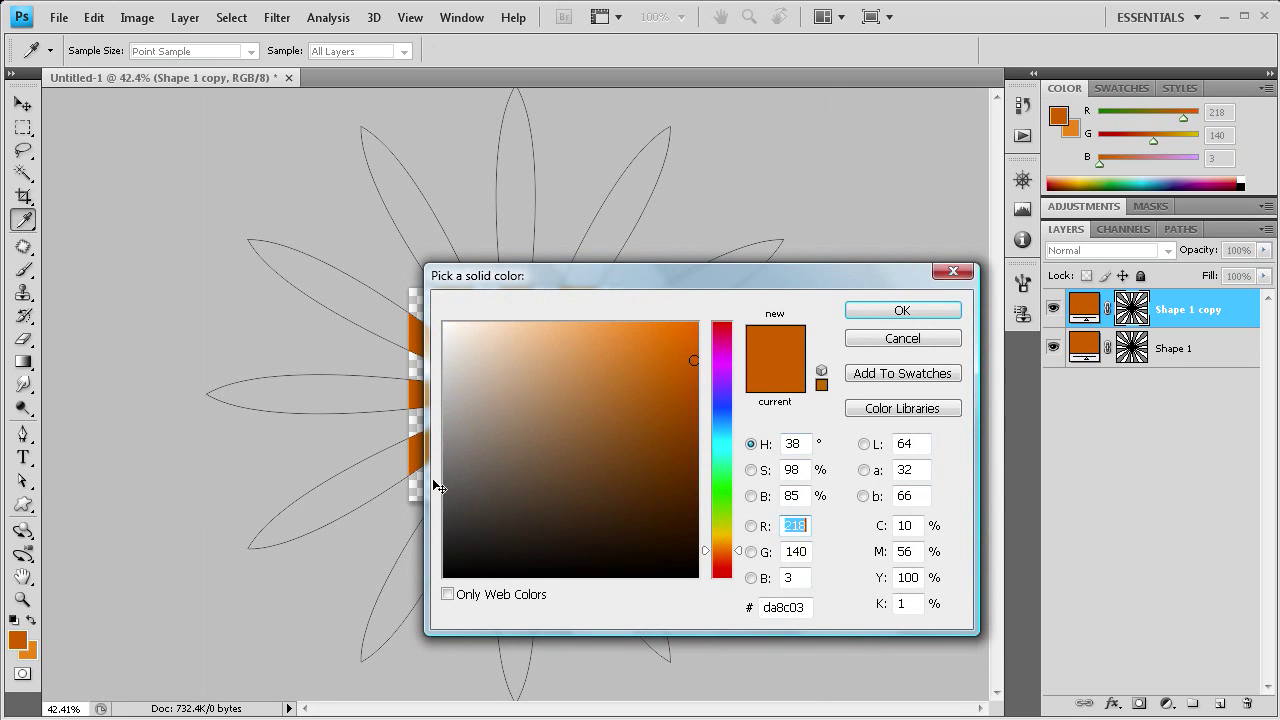
{"action": "left_click", "coordinate": [33, 657]}
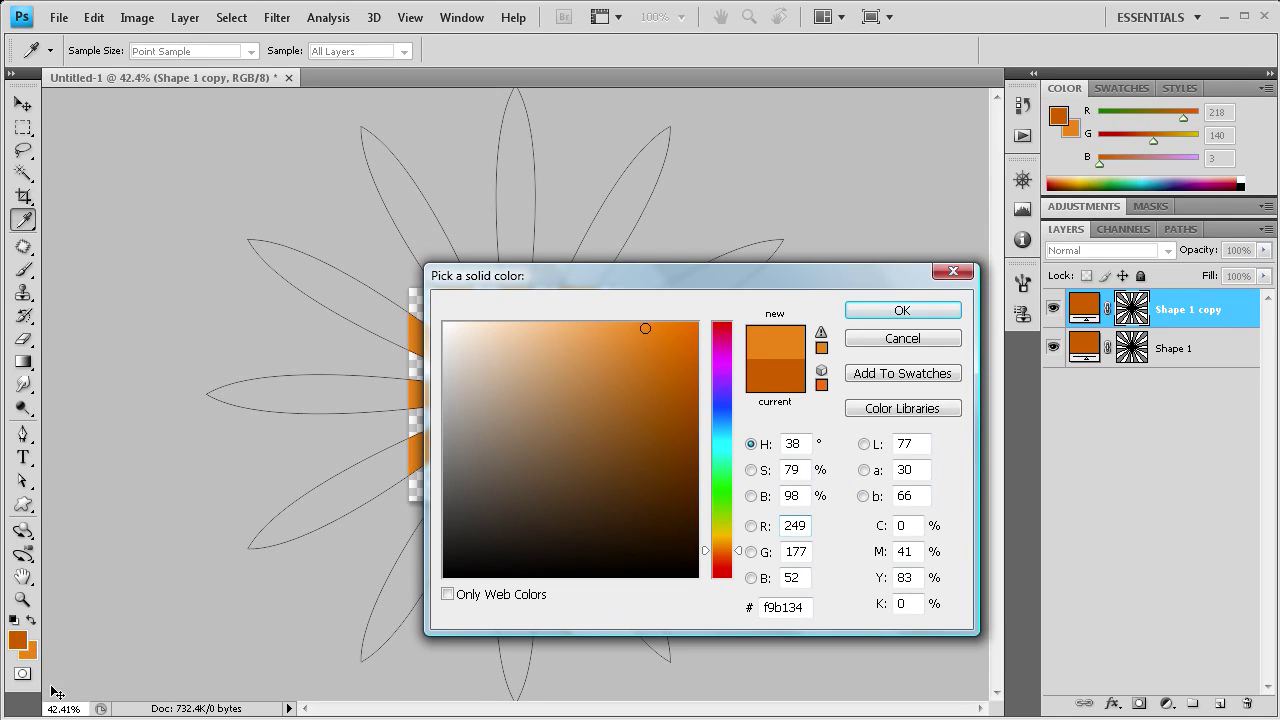
{"action": "left_click", "coordinate": [884, 320]}
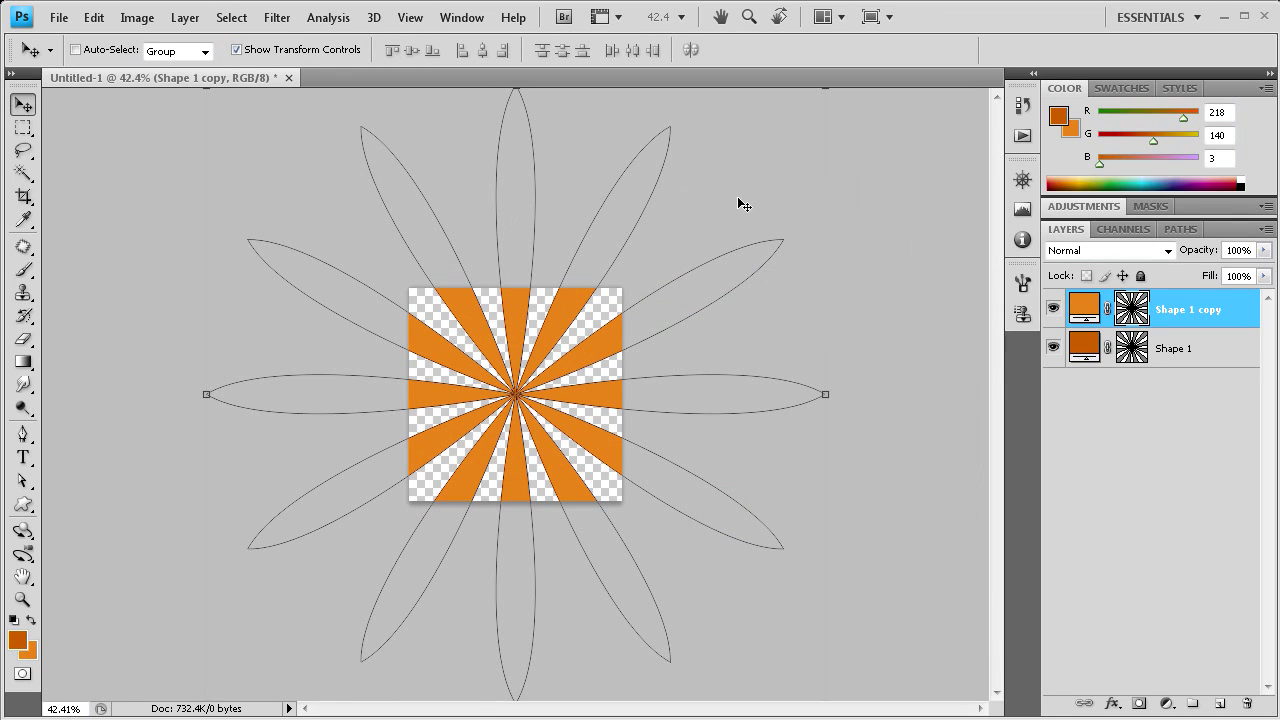
Rotate Shape 1 copy by 15° so its lighter rays sit between the darker ones.
{"action": "scroll", "coordinate": [945, 243], "scroll_direction": "down", "scroll_amount": 1}
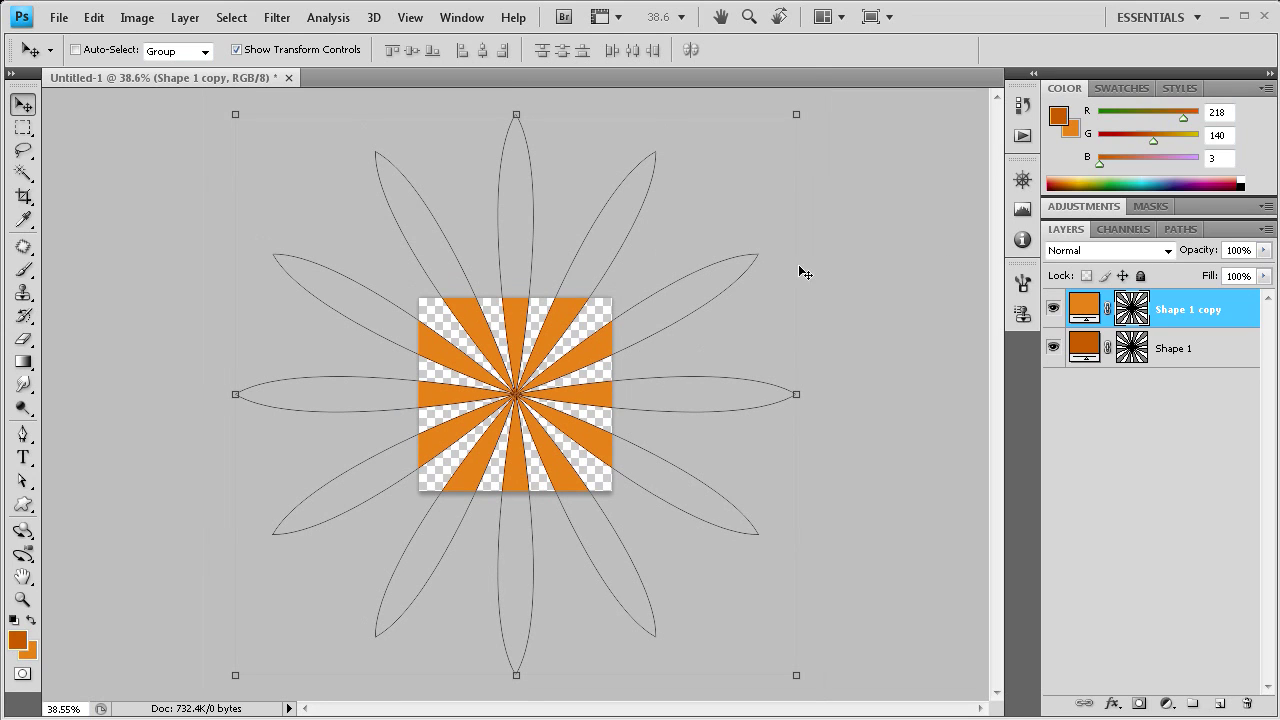
{"action": "key", "text": "alt"}
{"action": "key", "text": "ctrl+t"}
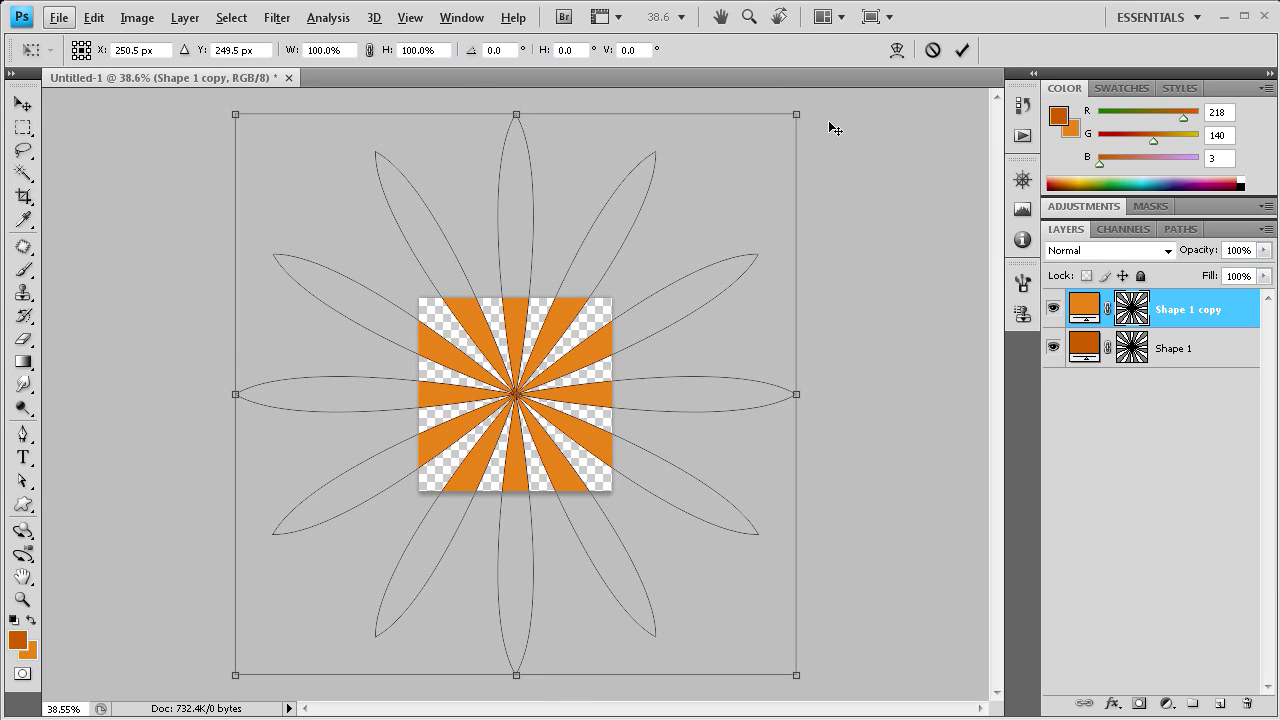
{"action": "left_click_drag", "start_coordinate": [833, 128], "coordinate": [856, 166]}
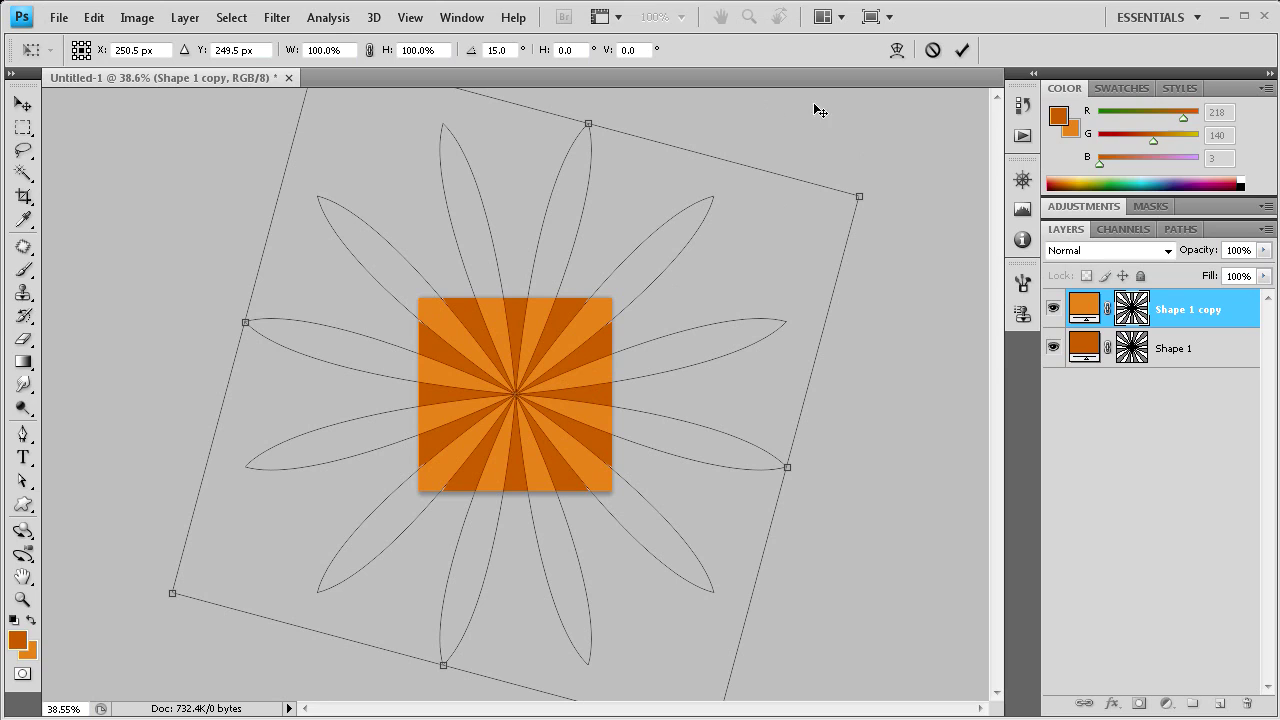
{"action": "left_click", "coordinate": [962, 50]}
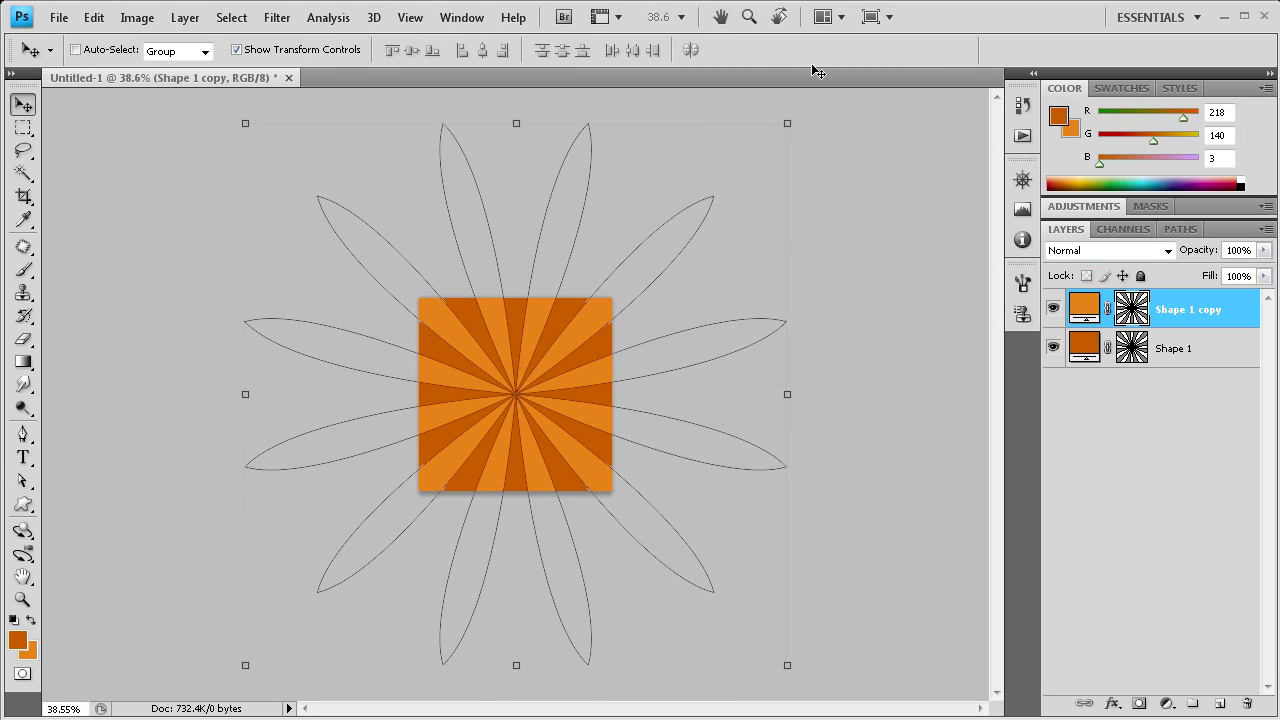
Zoom to 200% to check the ray edges for gaps, then select both Shape layers.
{"action": "left_click", "coordinate": [22, 599]}
{"action": "left_click", "coordinate": [537, 353]}
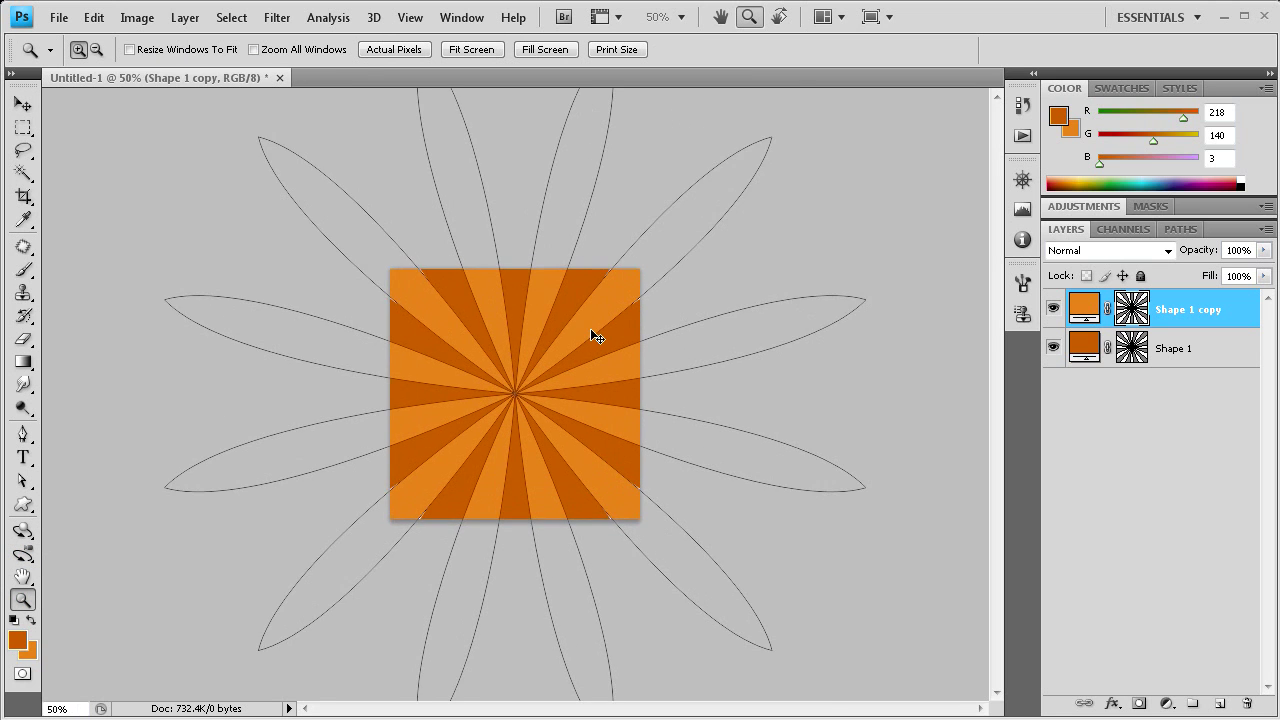
{"action": "left_click", "coordinate": [592, 330]}
{"action": "left_click", "coordinate": [658, 295]}
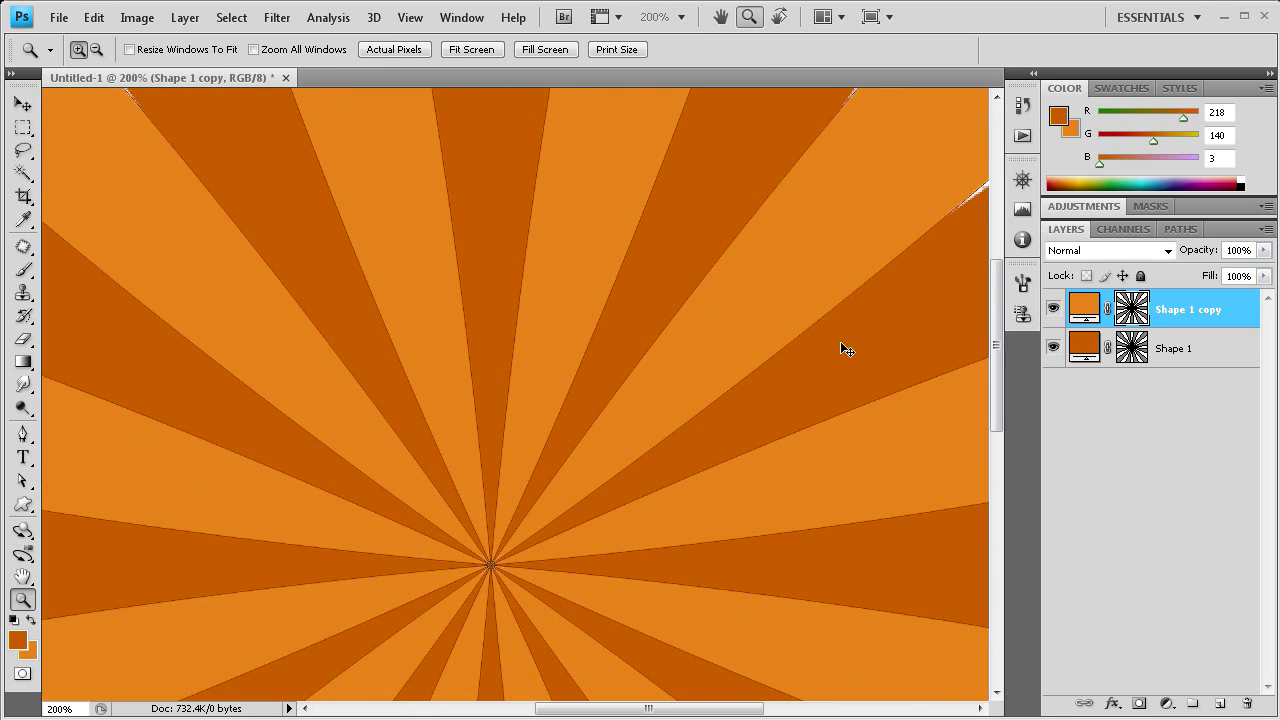
{"action": "left_click", "coordinate": [845, 350]}
{"action": "scroll", "coordinate": [853, 378], "scroll_direction": "up", "scroll_amount": 5}
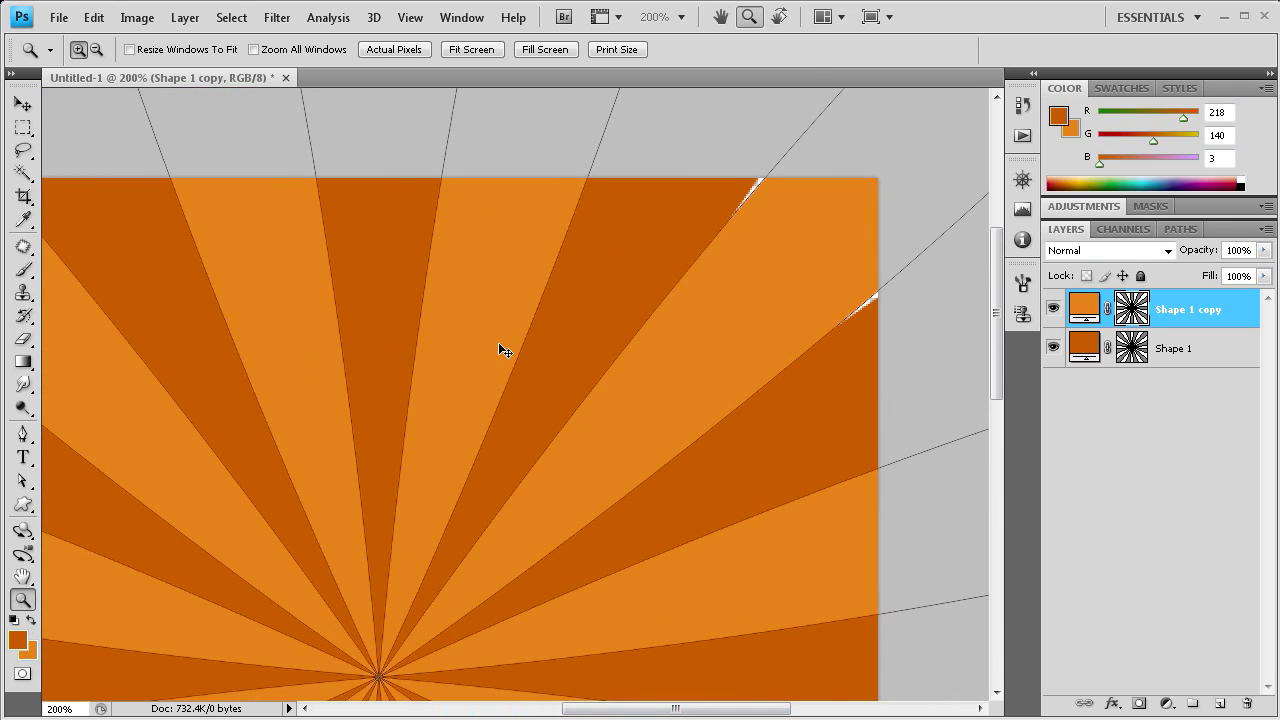
{"action": "left_click", "coordinate": [501, 348], "text": "alt"}
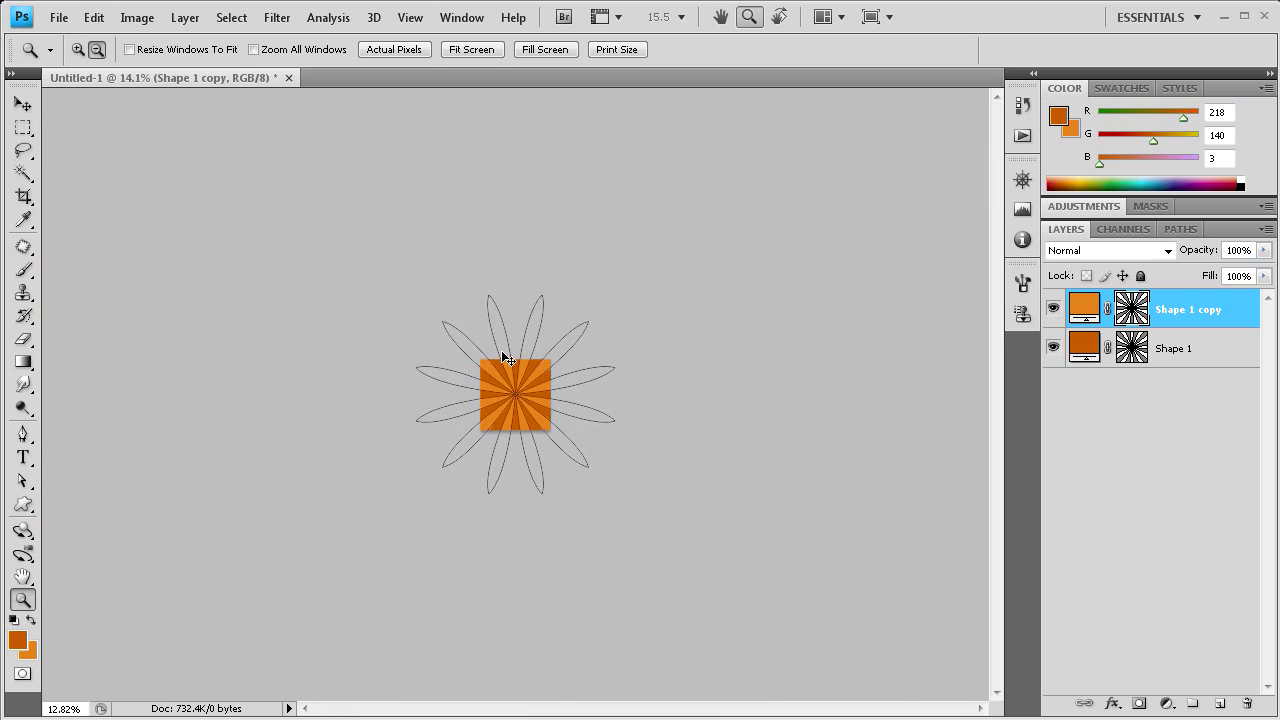
{"action": "left_click", "coordinate": [501, 350]}
{"action": "left_click", "coordinate": [23, 104]}
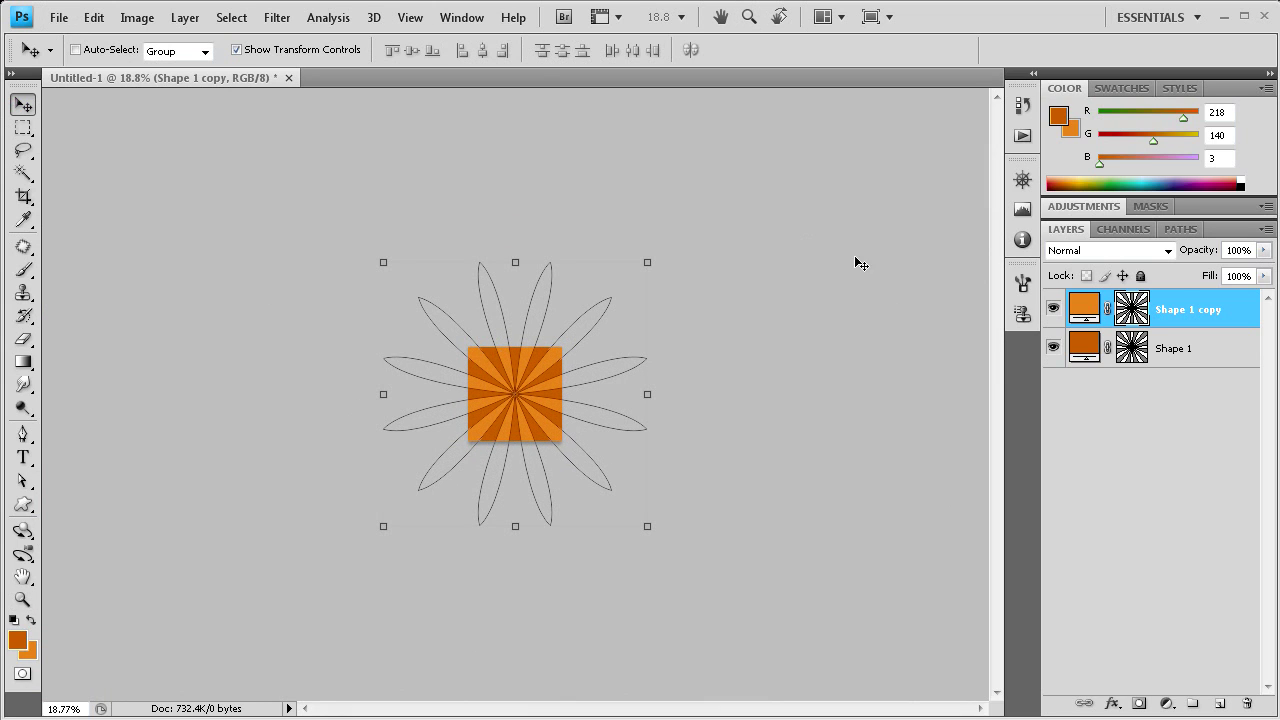
{"action": "left_click", "coordinate": [1178, 362], "text": "shift"}
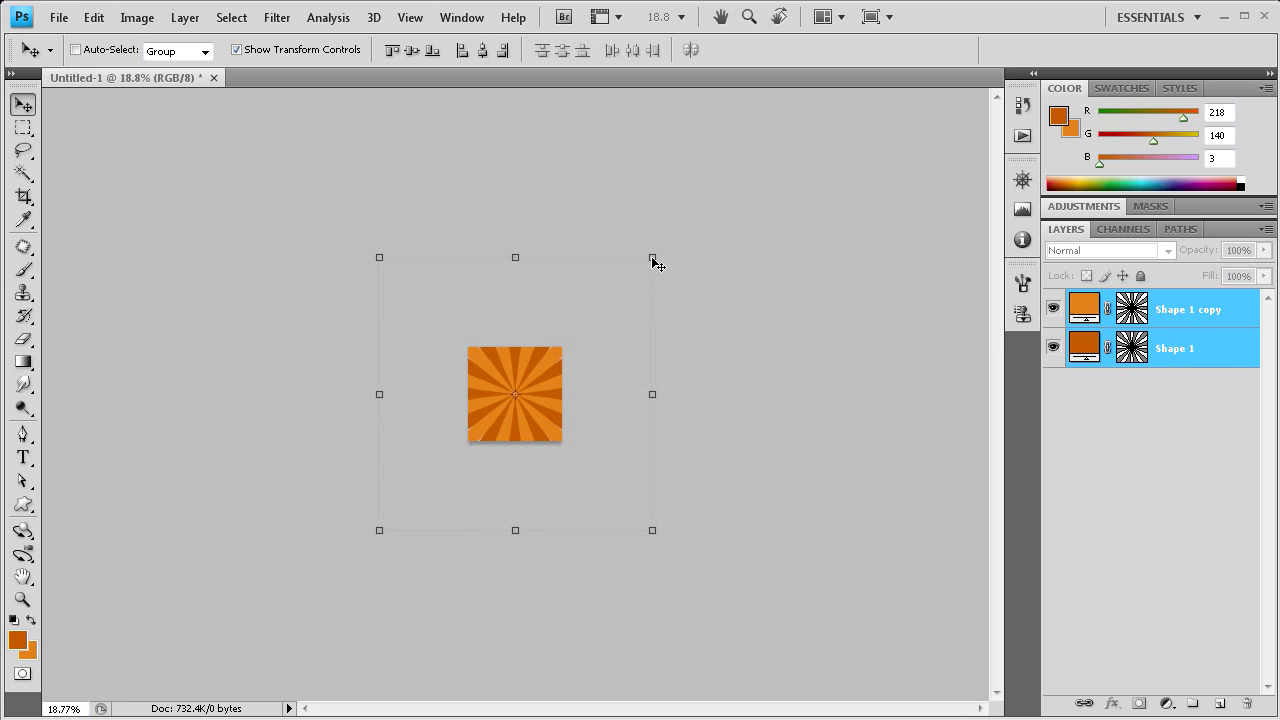
Scale Shape 1 and its copy together to 156.4%, then zoom in and out to check the corners are covered.
{"action": "left_click_drag", "start_coordinate": [652, 258], "coordinate": [735, 186]}
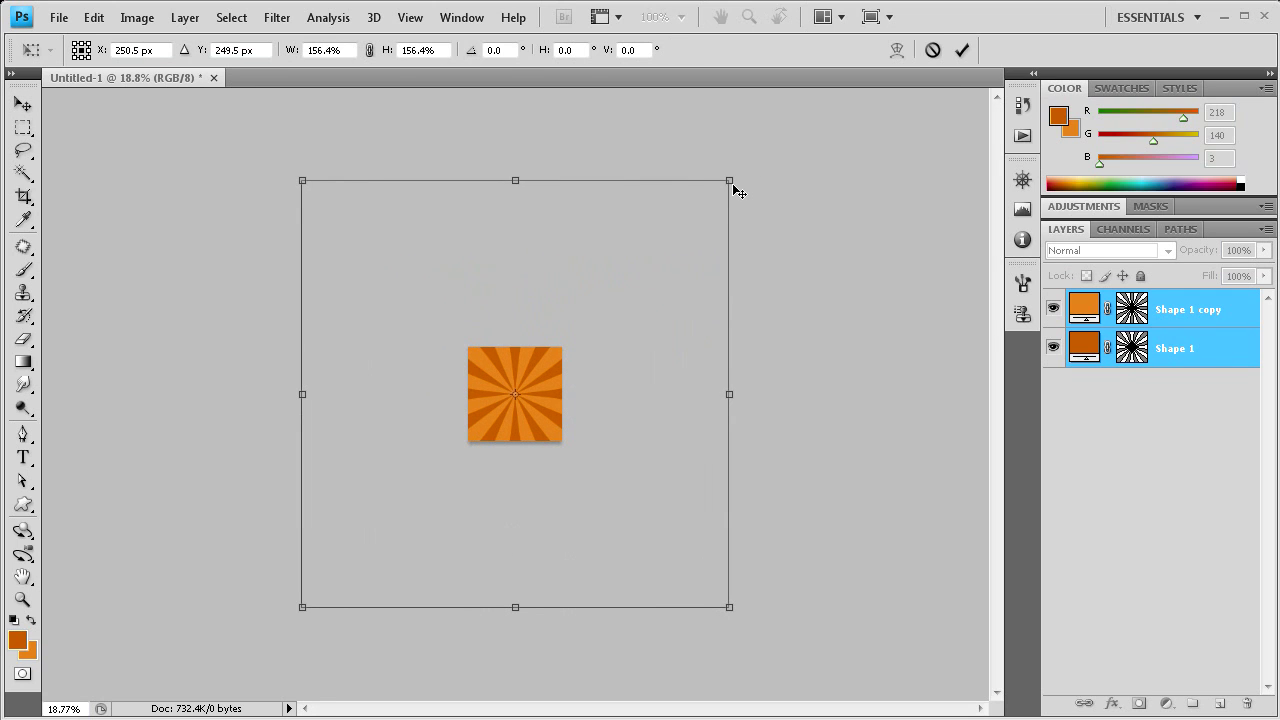
{"action": "left_click", "coordinate": [961, 49]}
{"action": "left_click", "coordinate": [22, 599]}
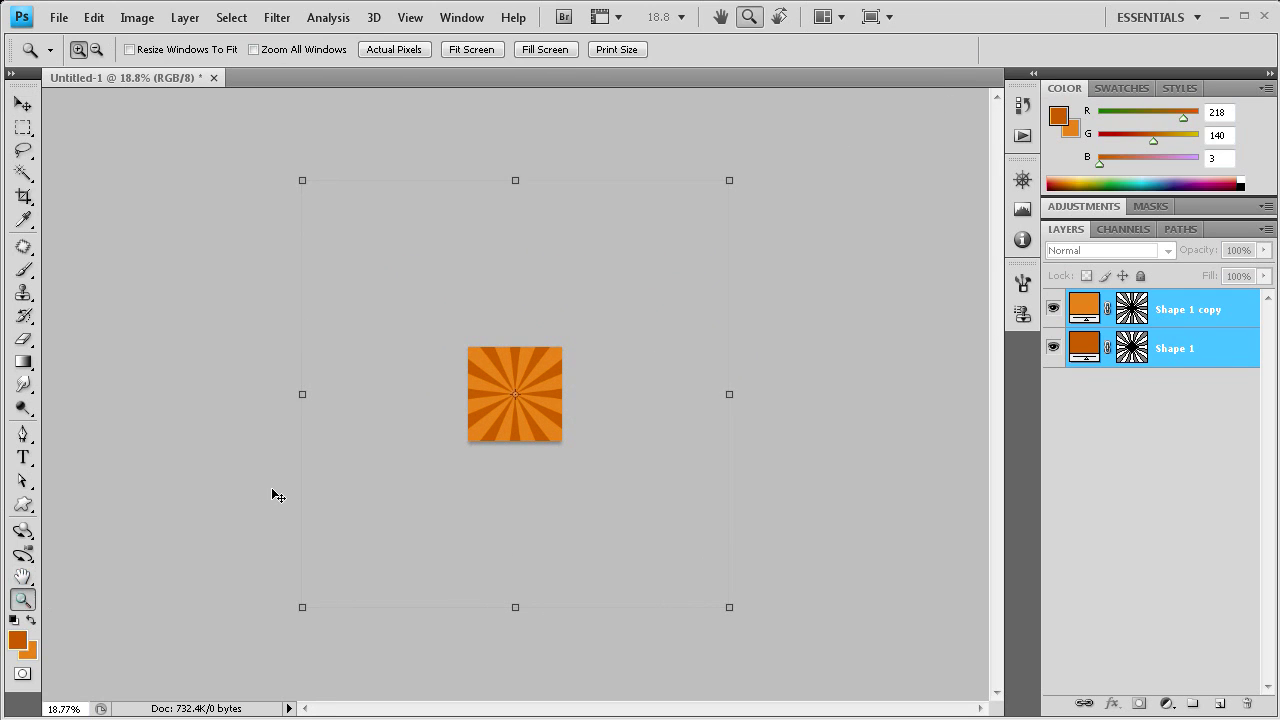
{"action": "left_click_drag", "start_coordinate": [565, 392], "coordinate": [673, 349]}
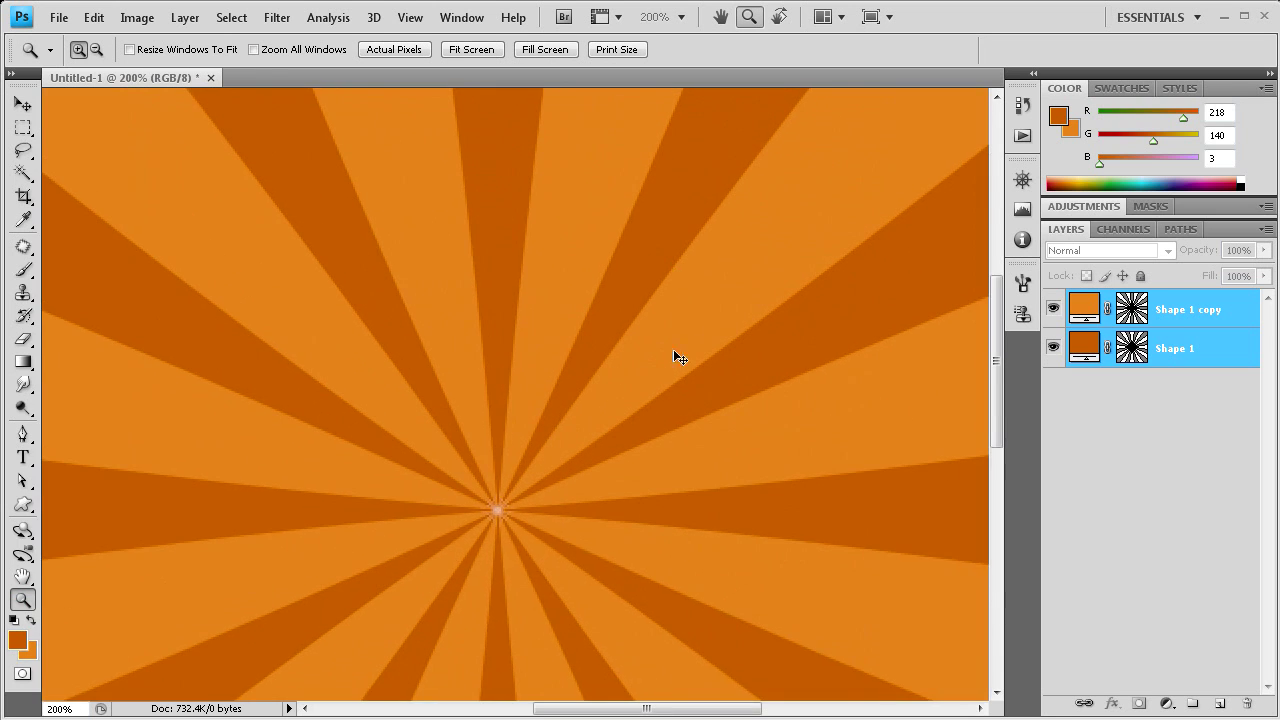
{"action": "scroll", "coordinate": [651, 394], "scroll_direction": "up", "scroll_amount": 5}
{"action": "scroll", "coordinate": [651, 400], "scroll_direction": "down", "scroll_amount": 6}
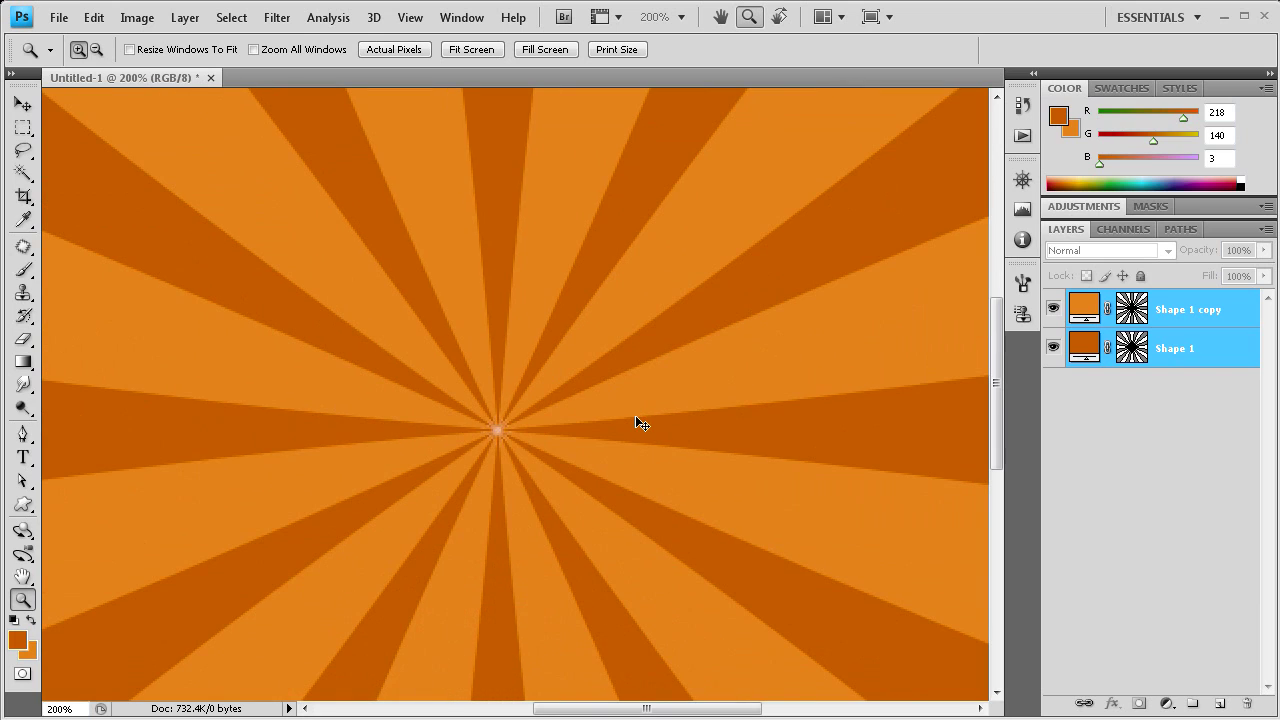
{"action": "left_click", "coordinate": [640, 423], "text": "alt"}
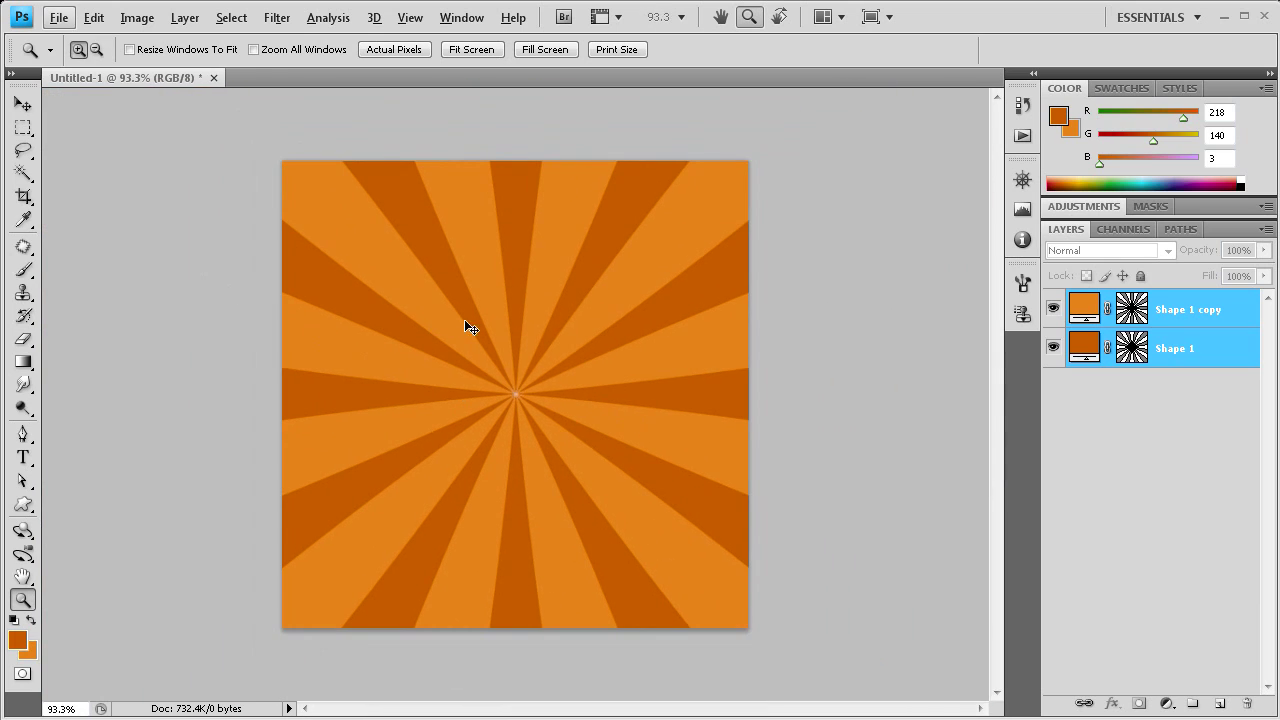
{"action": "left_click_drag", "start_coordinate": [690, 312], "coordinate": [687, 312], "text": "alt"}
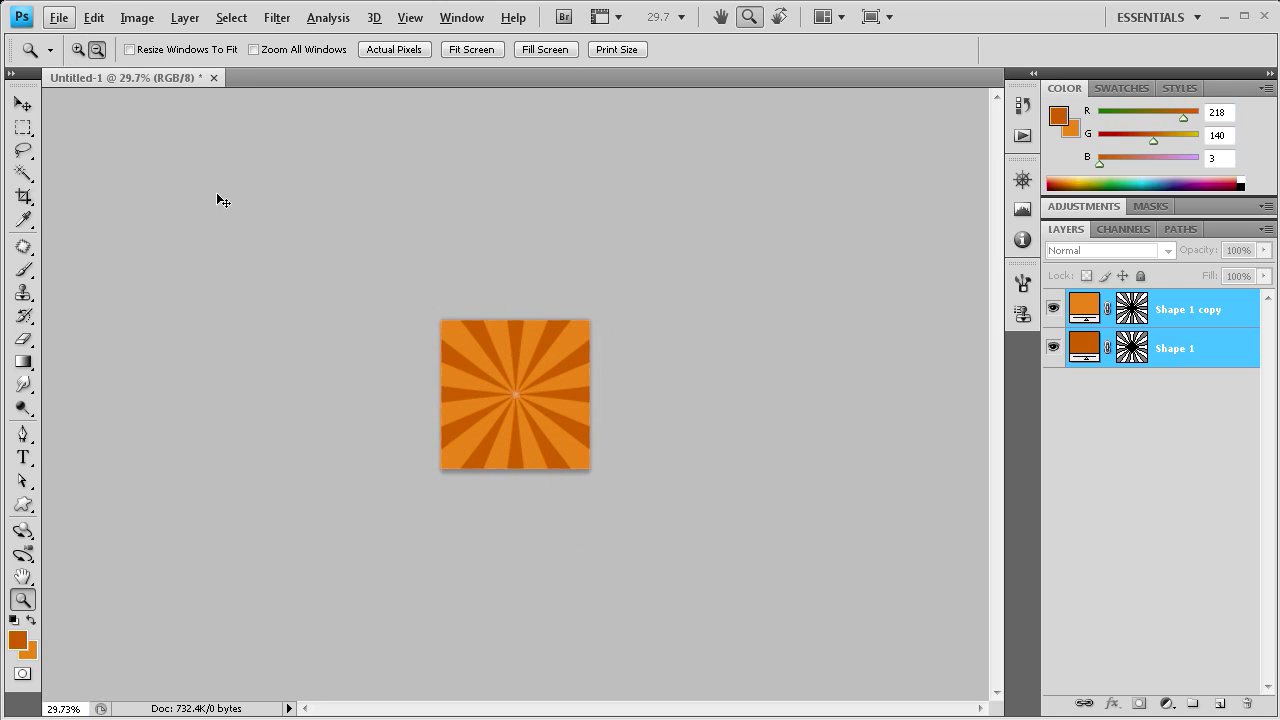
{"action": "key", "text": "v"}
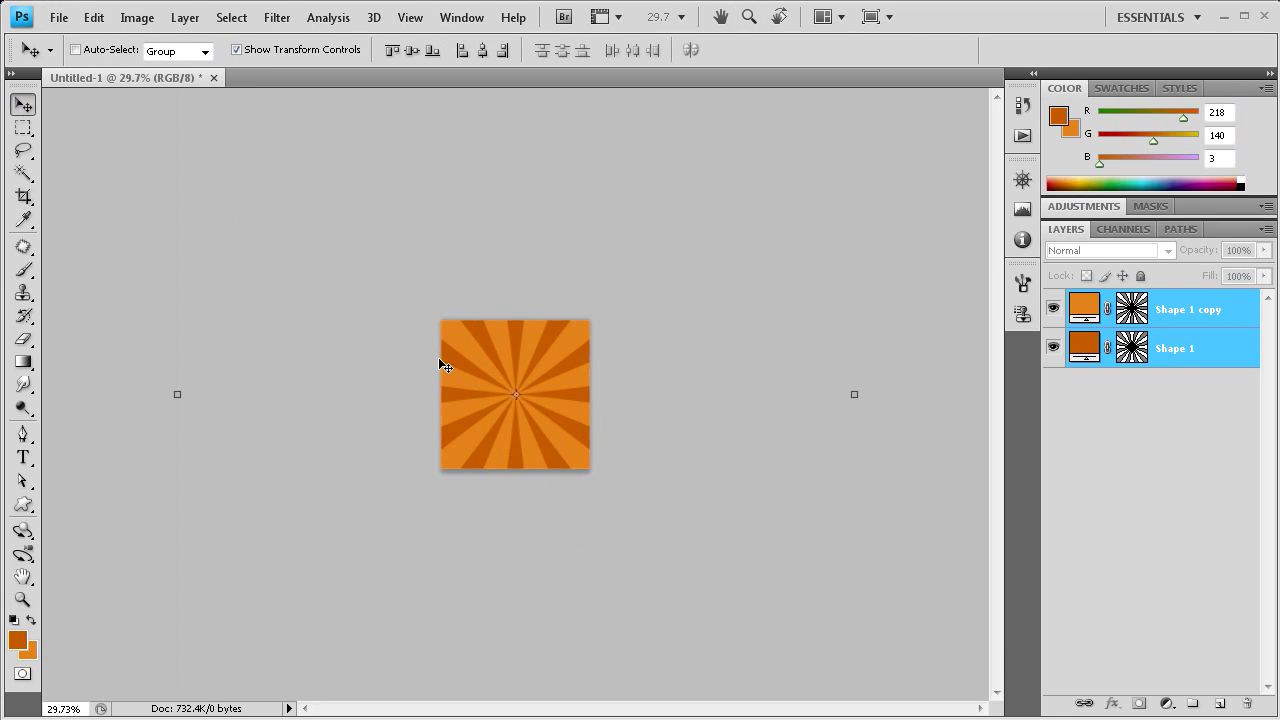
{"action": "key", "text": "ctrl+minus"}
{"action": "key", "text": "ctrl+minus"}
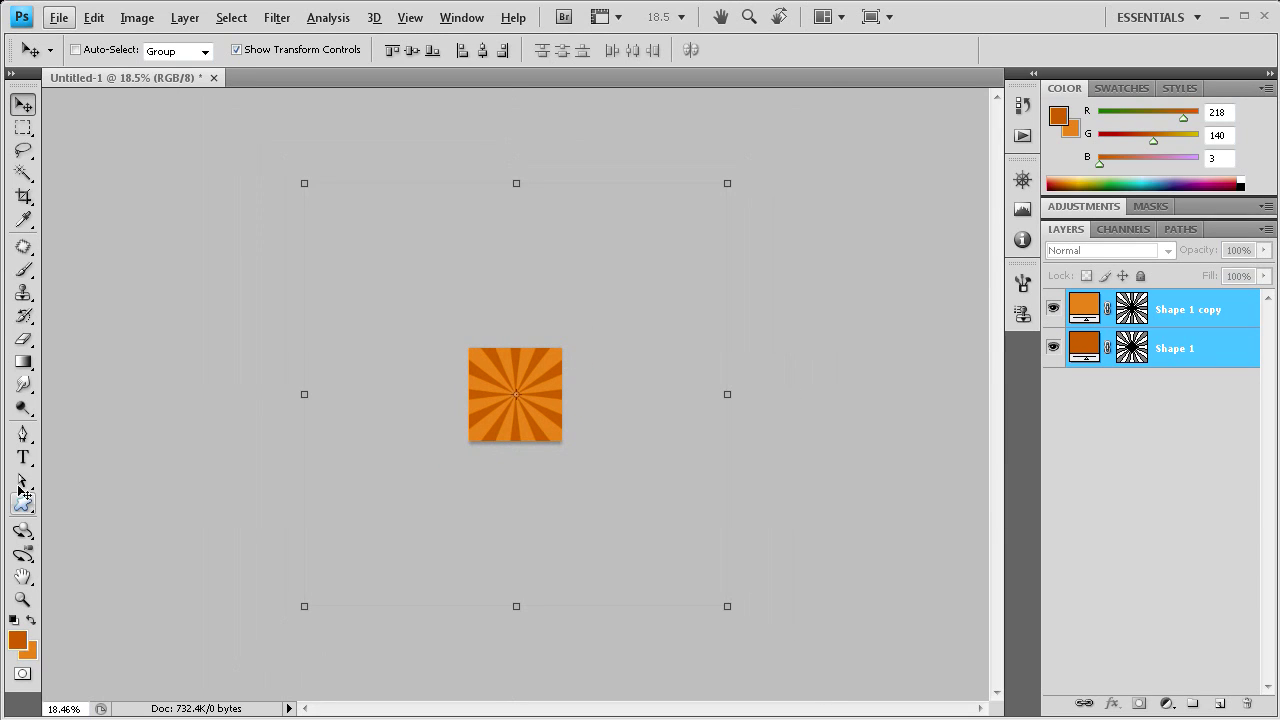
{"action": "left_click", "coordinate": [24, 481], "text": "alt"}
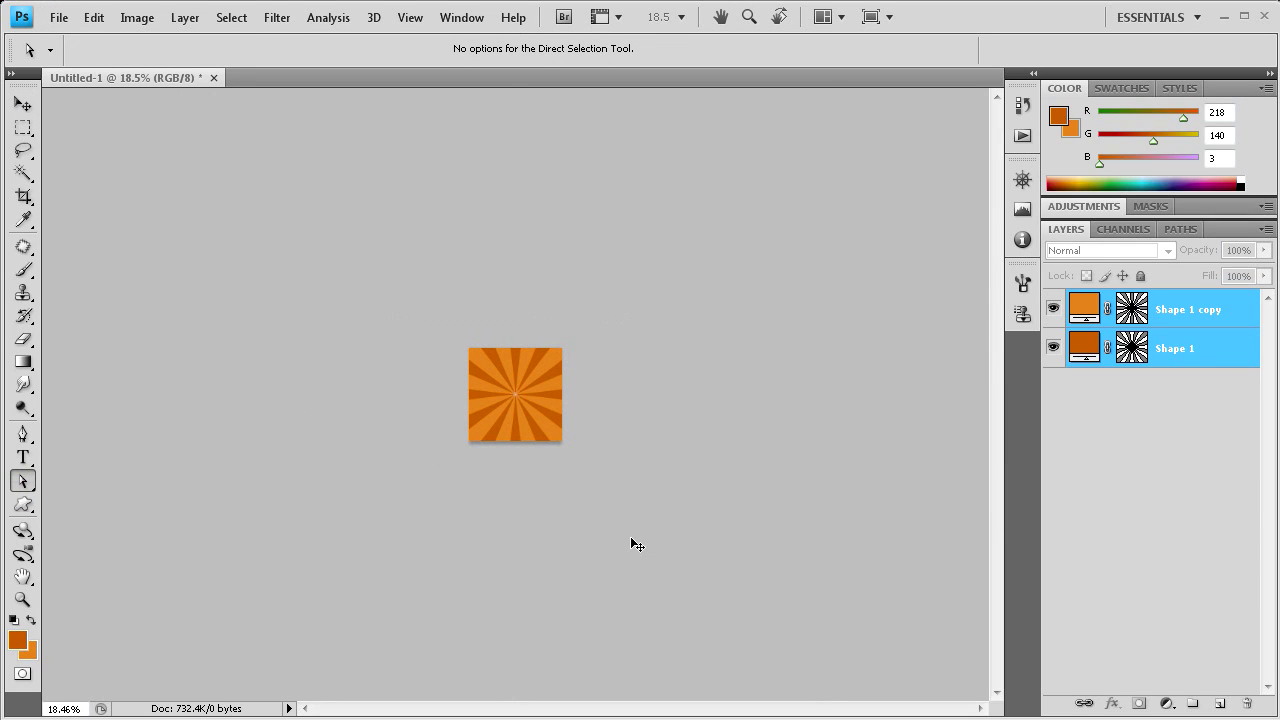
{"action": "key", "text": "v"}
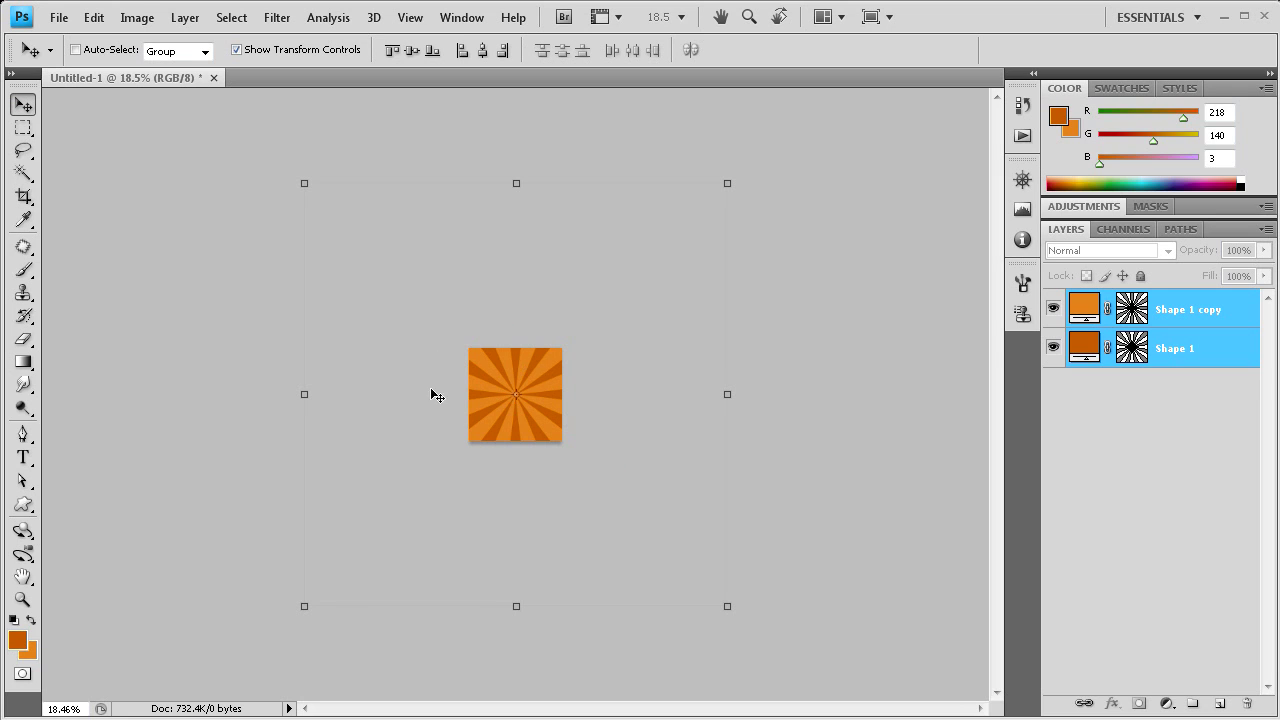
{"action": "left_click", "coordinate": [23, 481]}
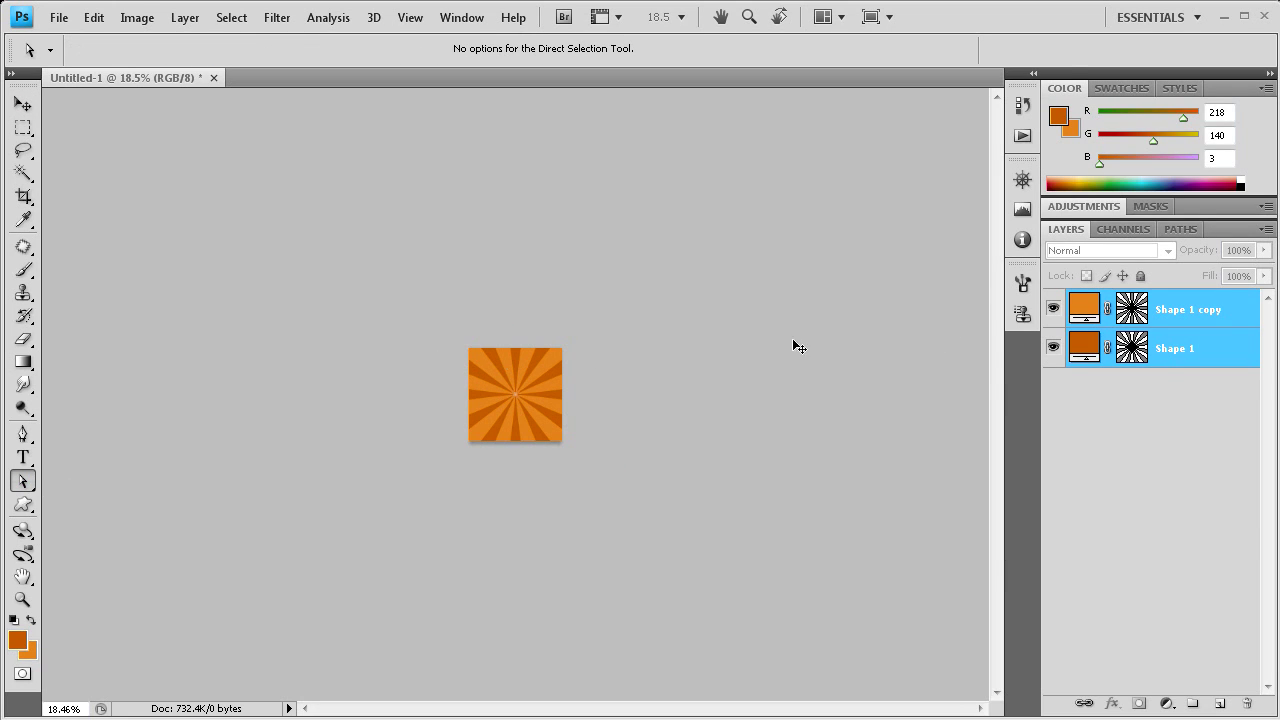
{"action": "left_click", "coordinate": [1197, 316]}
{"action": "left_click", "coordinate": [481, 375]}
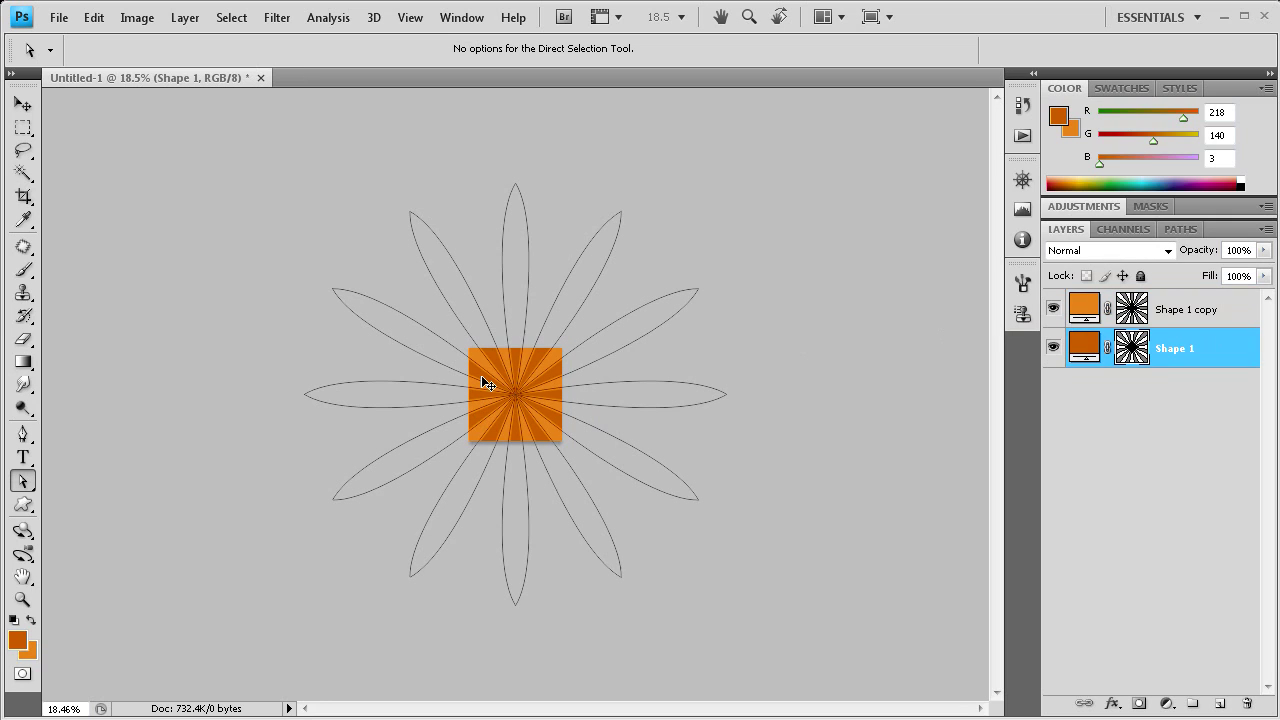
{"action": "left_click", "coordinate": [1200, 316]}
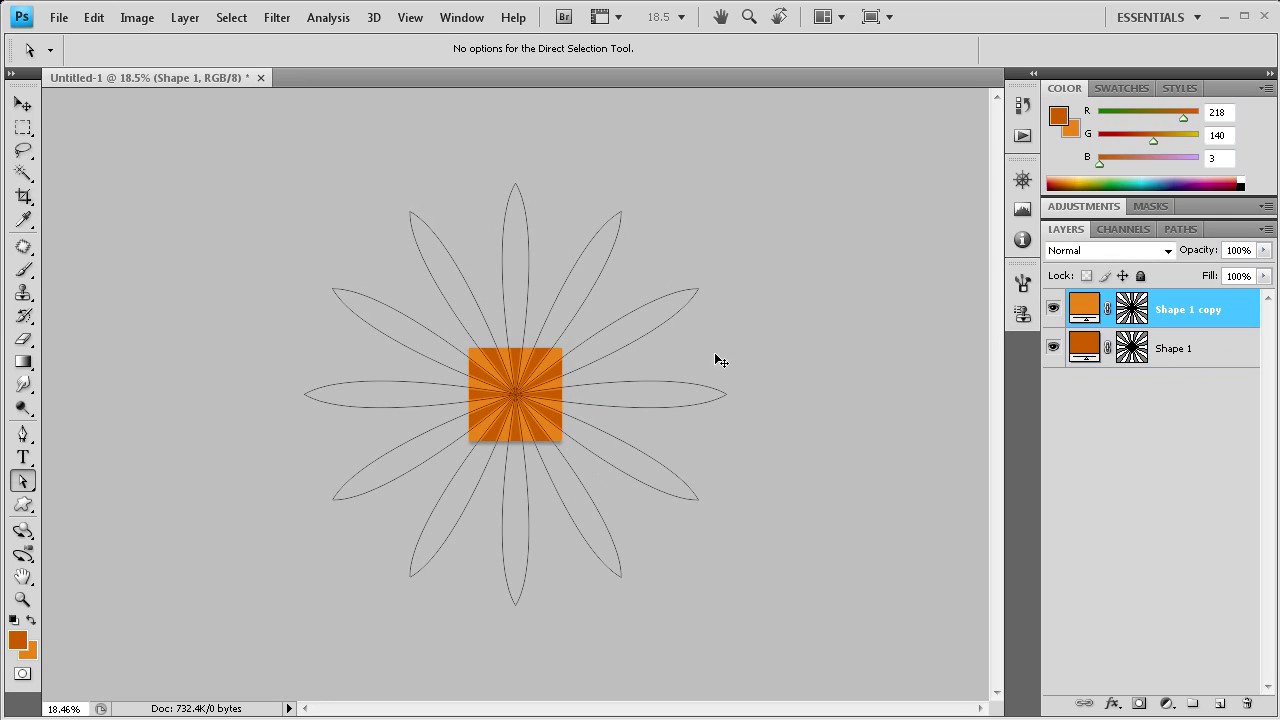
{"action": "left_click", "coordinate": [549, 356]}
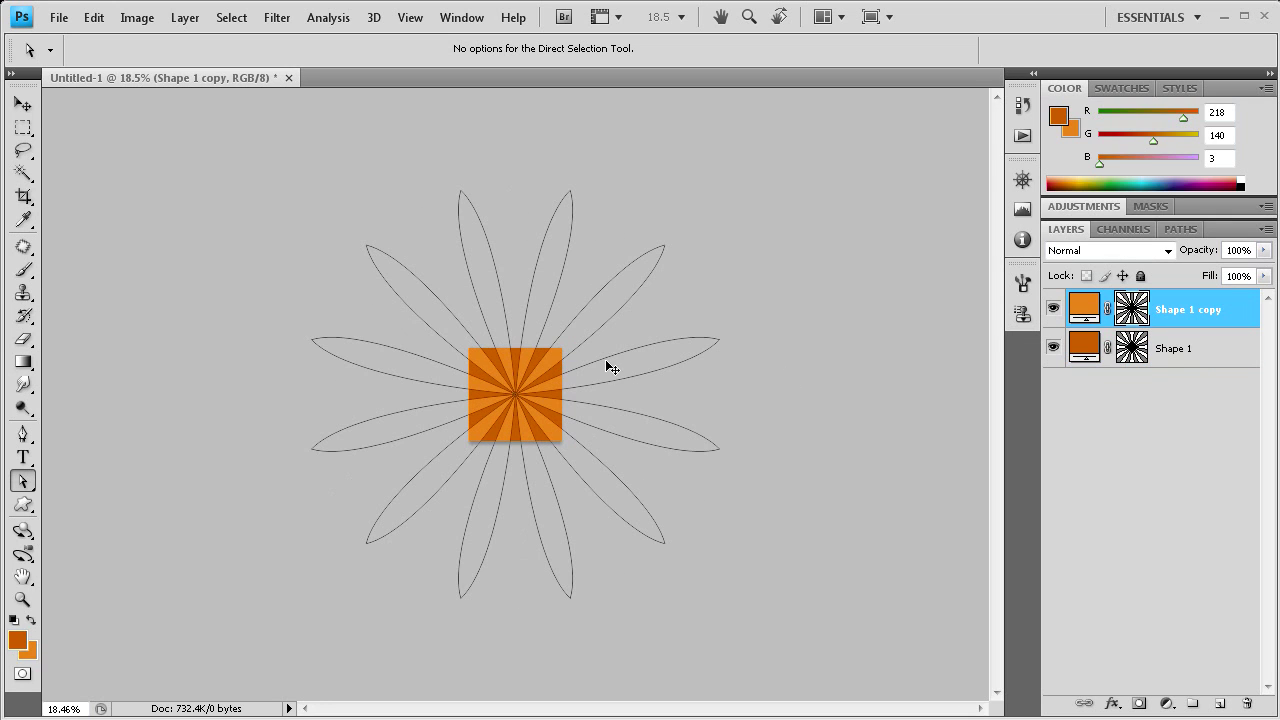
{"action": "left_click", "coordinate": [829, 325]}
{"action": "left_click", "coordinate": [23, 104]}
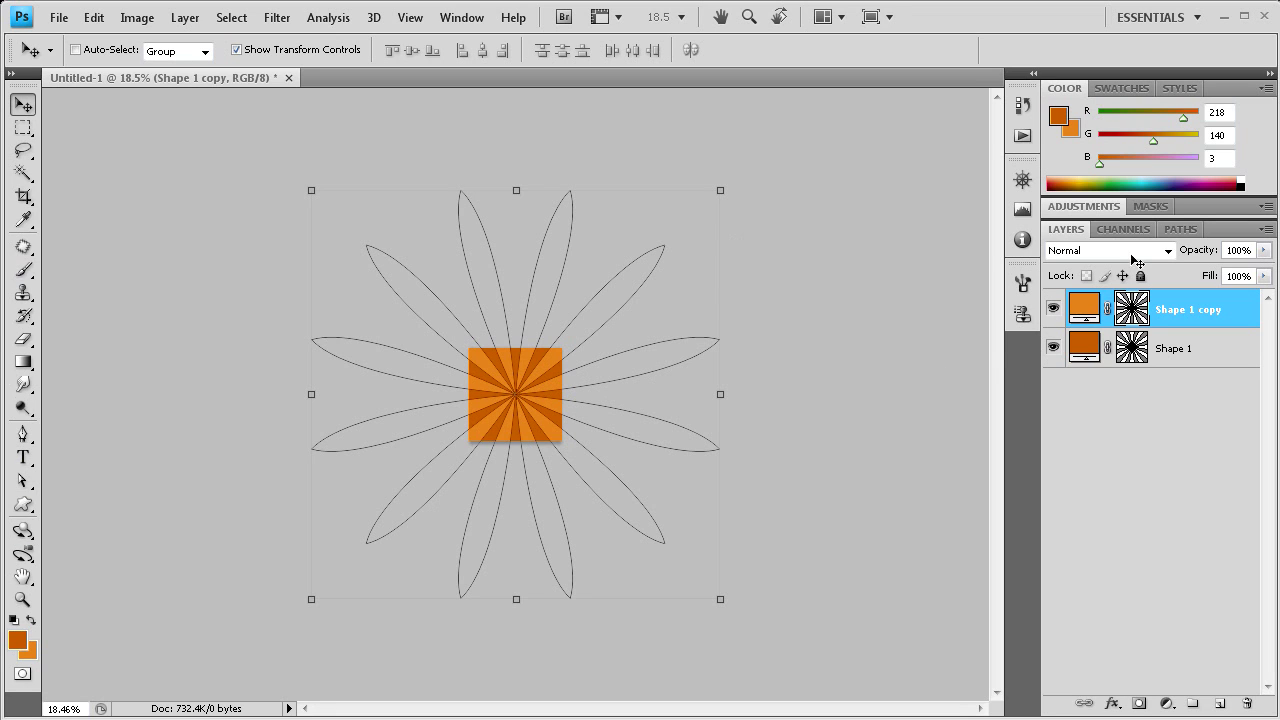
Hide the path outlines and rasterize both the Shape 1 copy and Shape 1 layers.
{"action": "left_click", "coordinate": [1125, 318]}
{"action": "right_click", "coordinate": [1190, 307]}
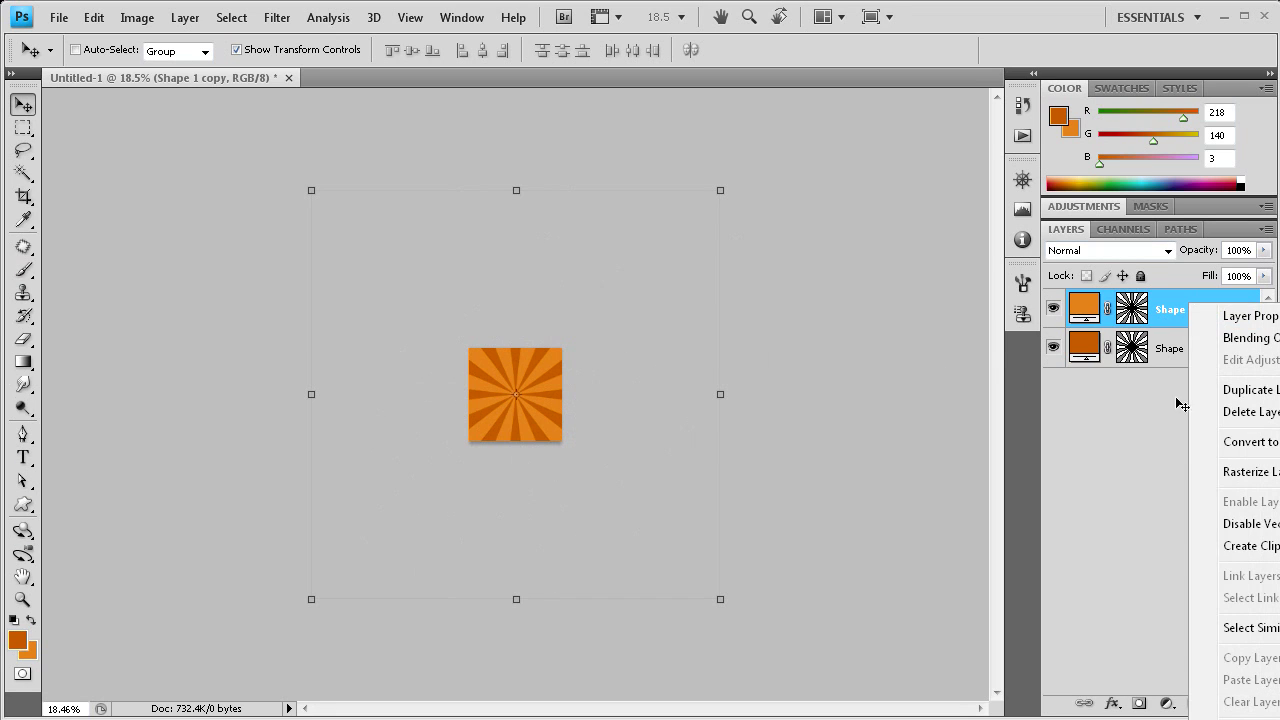
{"action": "left_click", "coordinate": [1200, 469]}
{"action": "right_click", "coordinate": [1158, 350]}
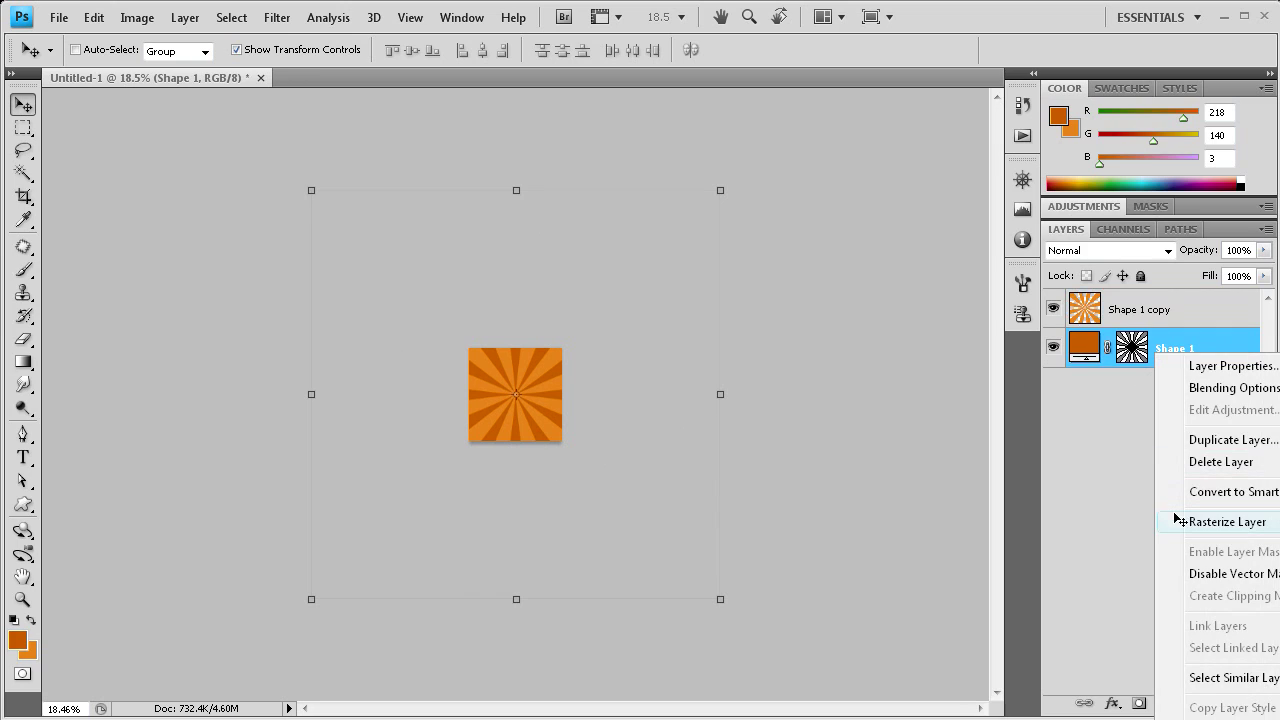
{"action": "left_click", "coordinate": [1183, 522]}
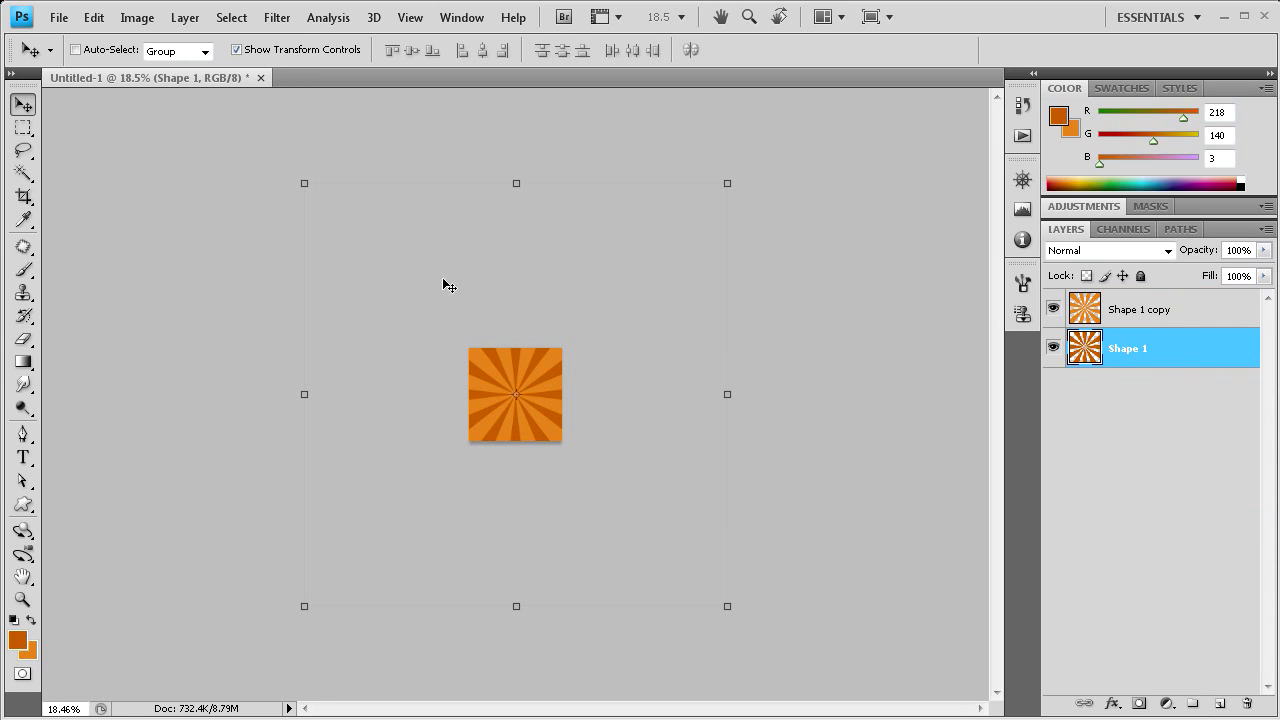
Select all and cut Shape 1's canvas area into Layer 1, then delete the leftover Shape 1 layer.
{"action": "left_click", "coordinate": [1152, 305]}
{"action": "left_click", "coordinate": [1122, 357]}
{"action": "left_click", "coordinate": [23, 127]}
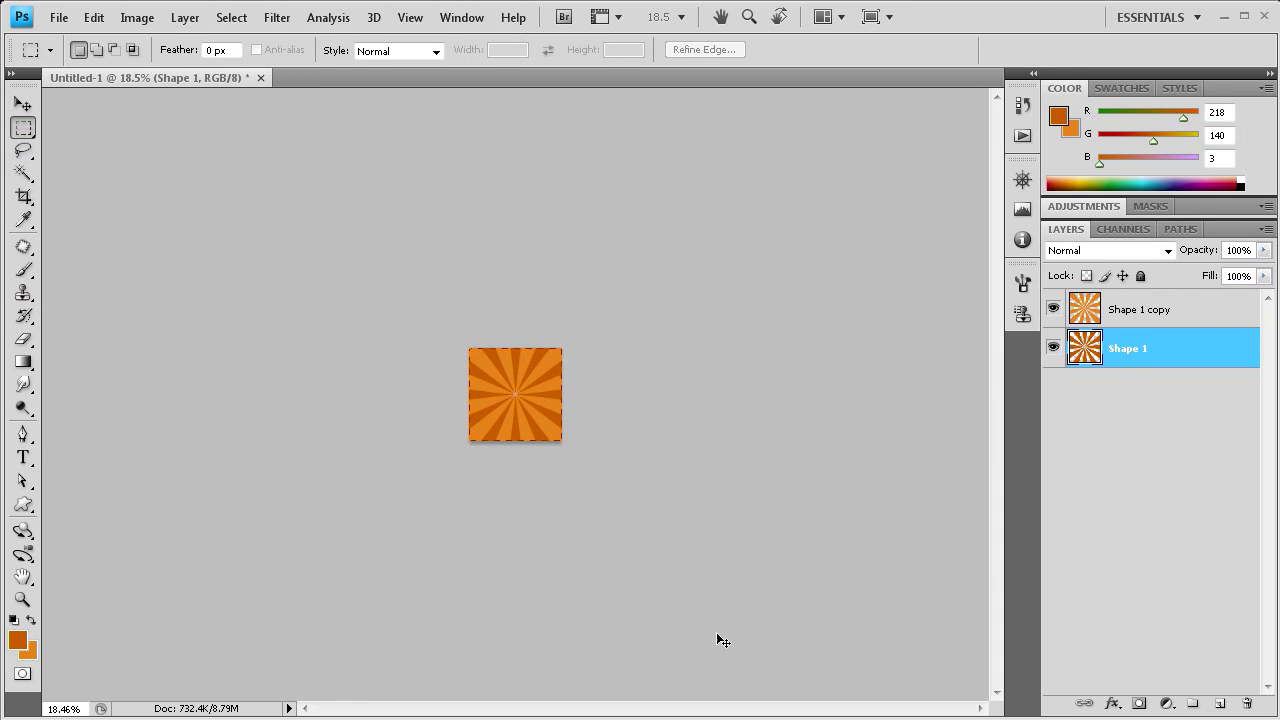
{"action": "key", "text": "ctrl+a"}
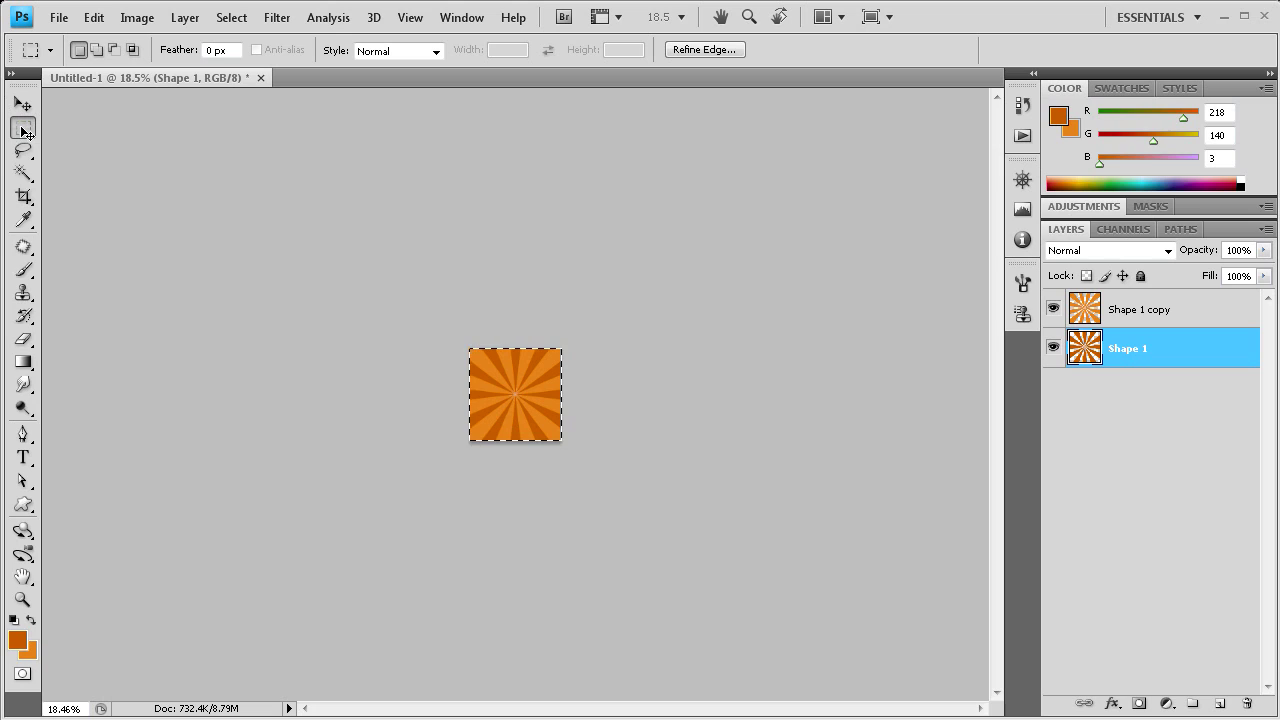
{"action": "right_click", "coordinate": [514, 380]}
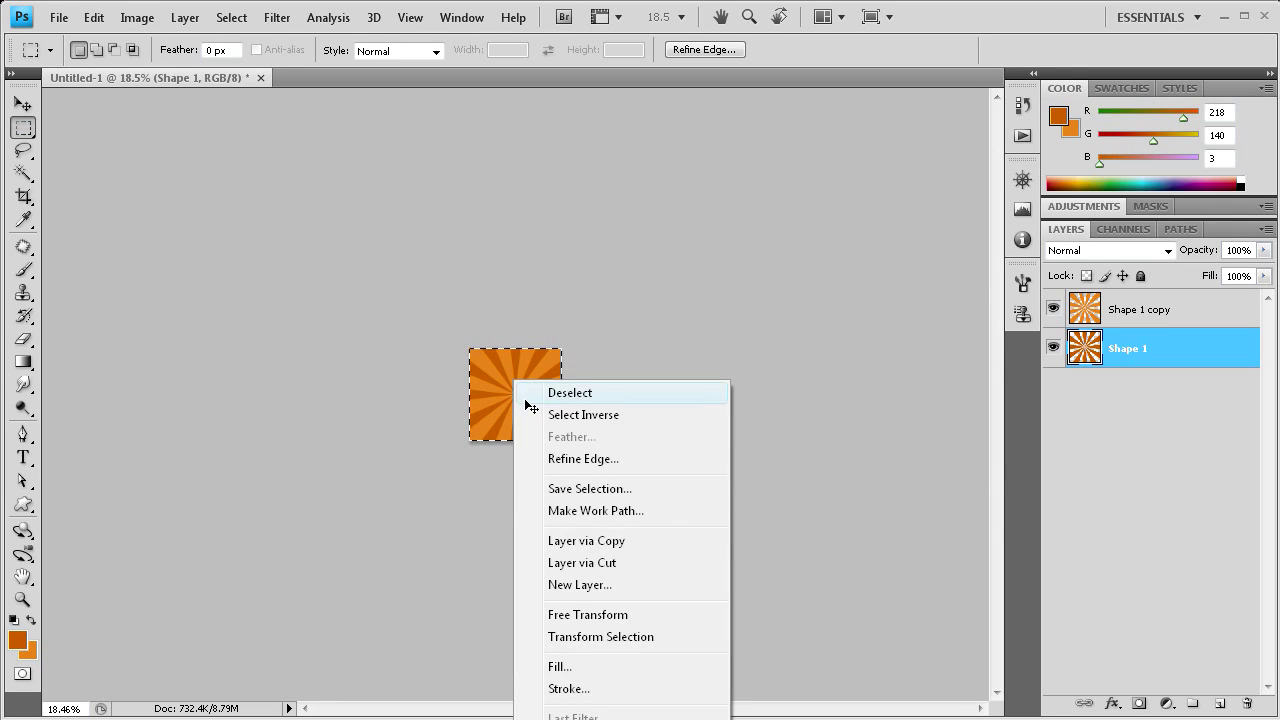
{"action": "left_click", "coordinate": [560, 563]}
{"action": "left_click", "coordinate": [1200, 390]}
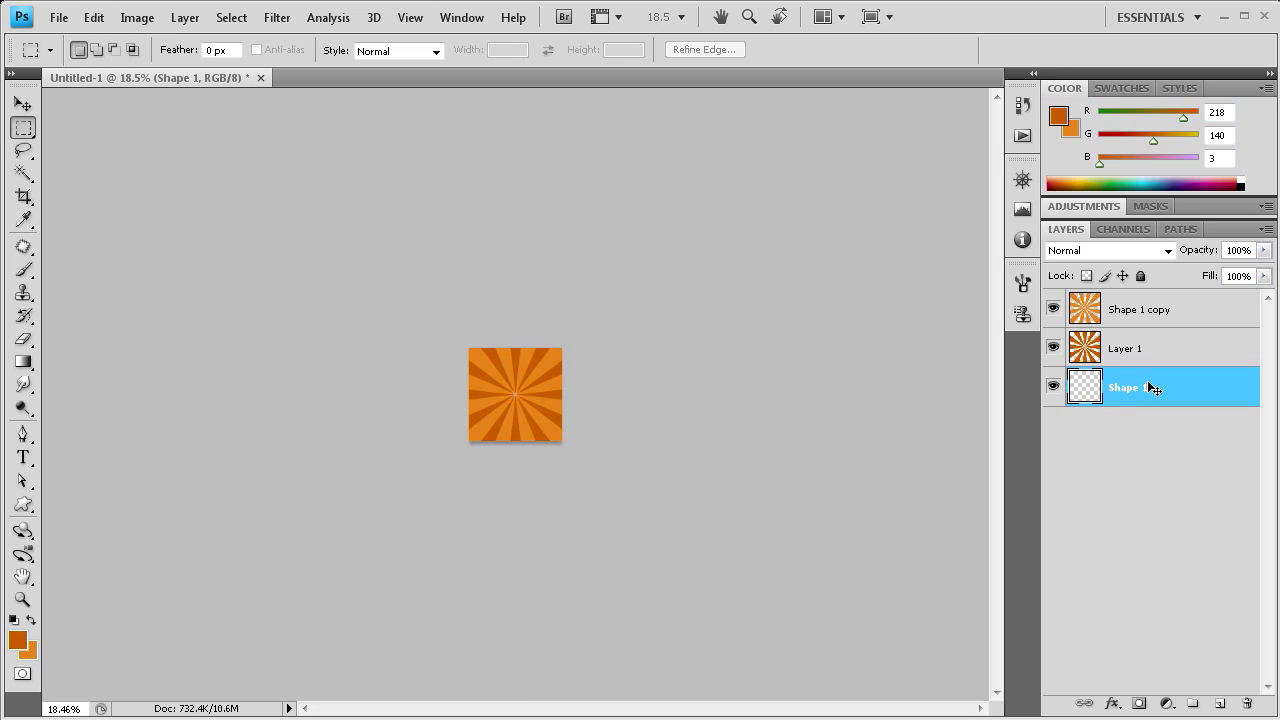
{"action": "left_click_drag", "start_coordinate": [1150, 388], "coordinate": [1247, 704]}
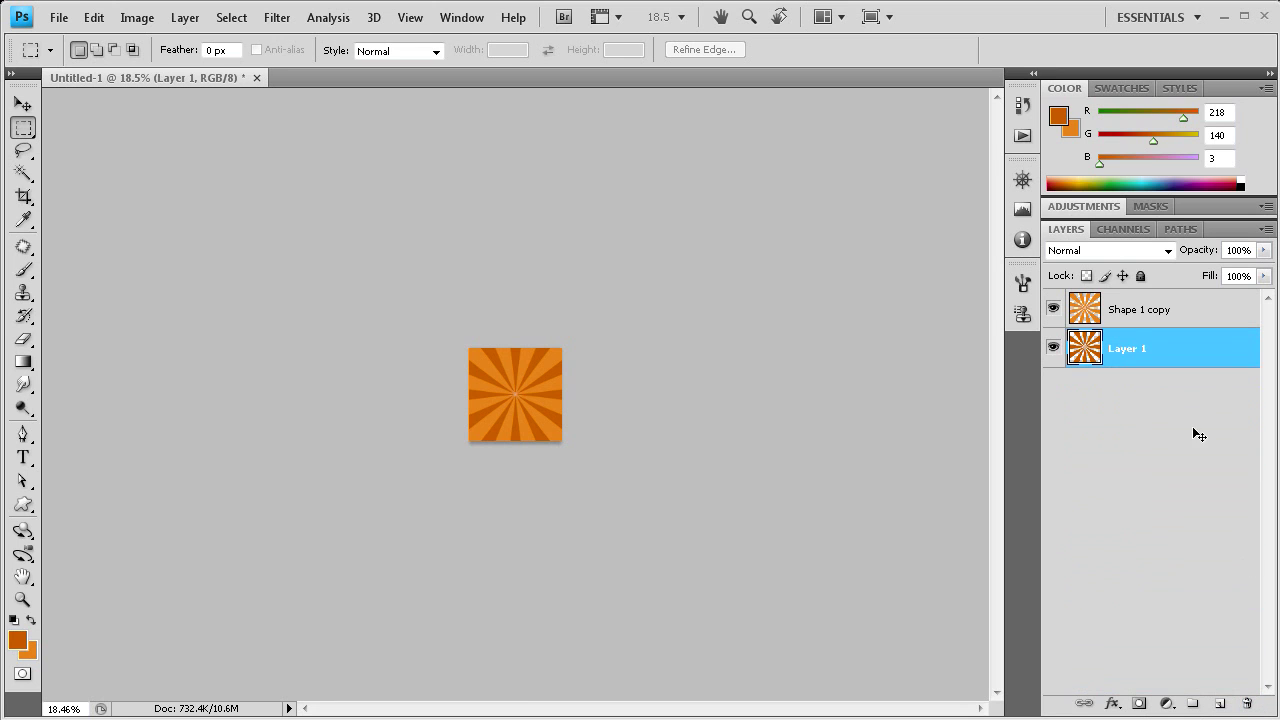
Cut the Shape 1 copy's canvas area into Layer 2 and delete the emptied copy layer.
{"action": "left_click", "coordinate": [1144, 318]}
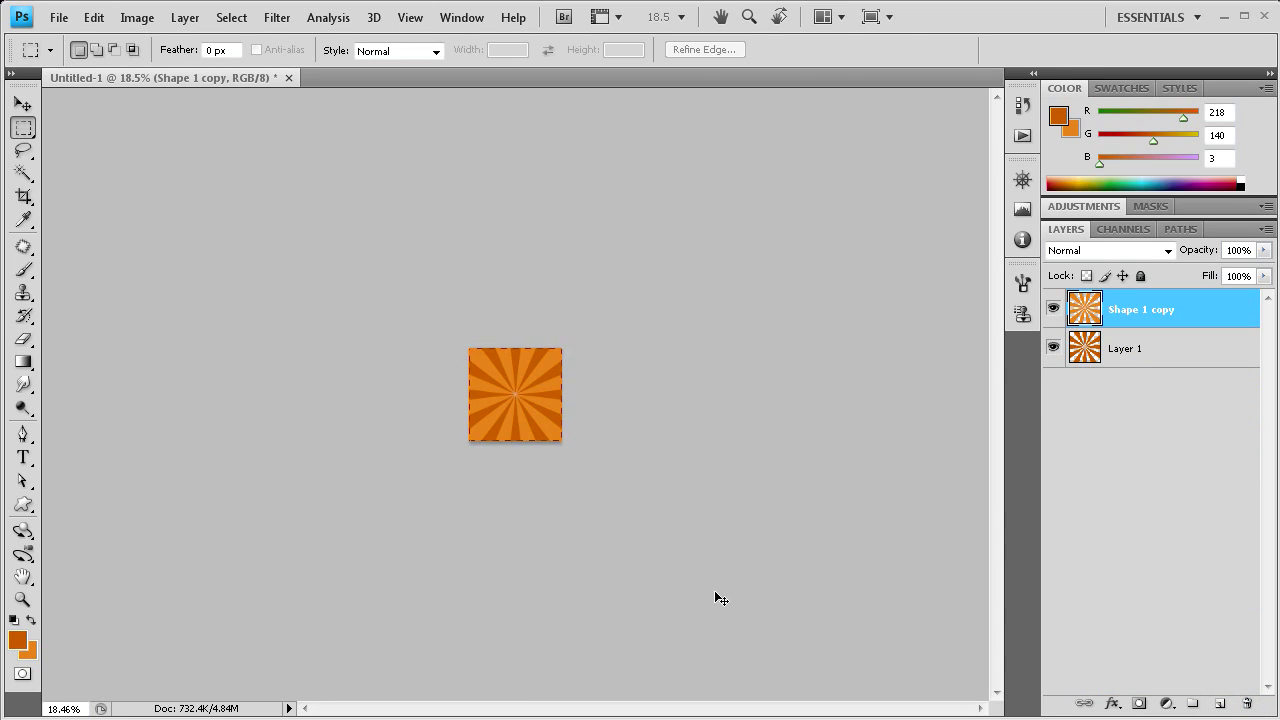
{"action": "right_click", "coordinate": [485, 352]}
{"action": "left_click", "coordinate": [582, 538]}
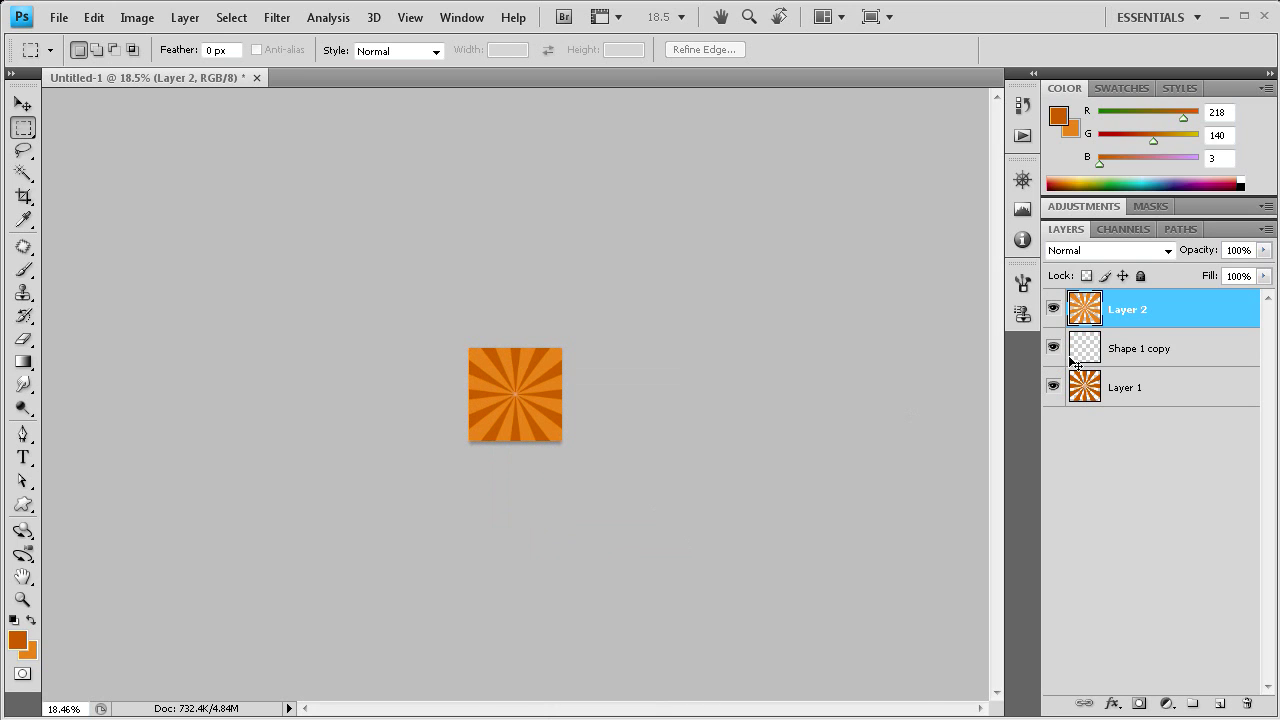
{"action": "left_click_drag", "start_coordinate": [1160, 340], "coordinate": [1250, 704]}
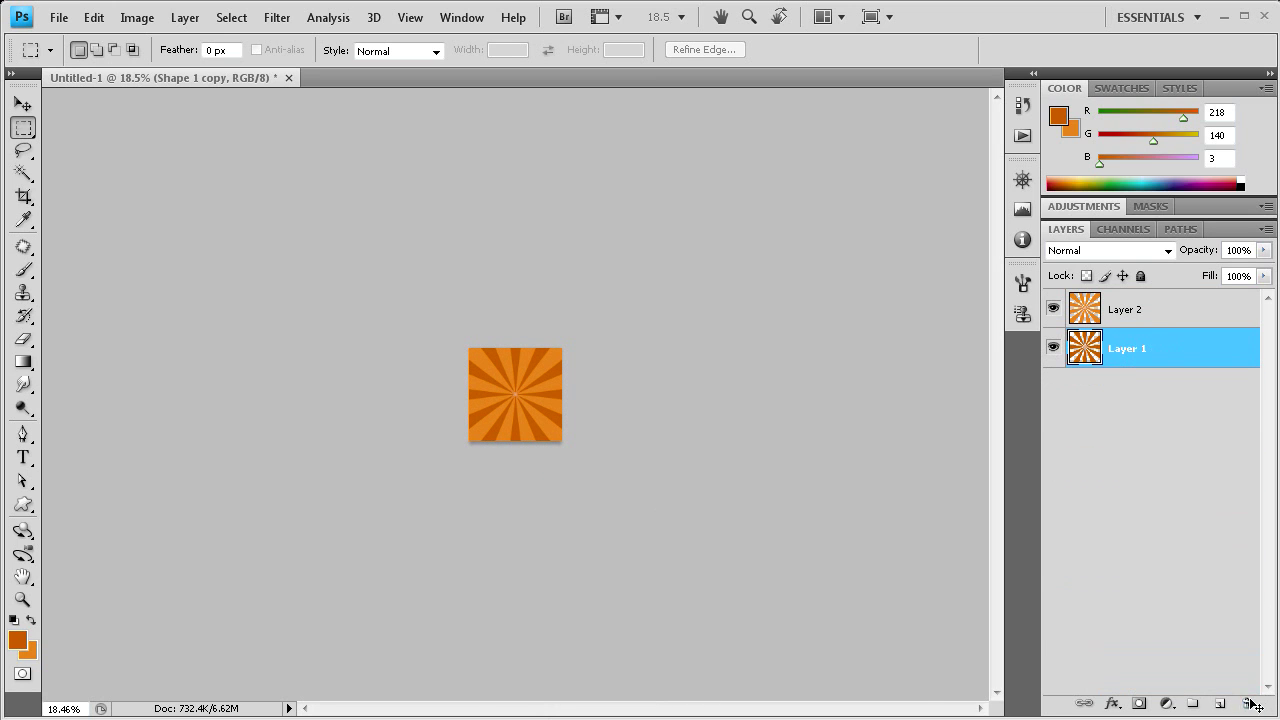
{"action": "scroll", "coordinate": [529, 400], "scroll_direction": "up", "scroll_amount": 5}
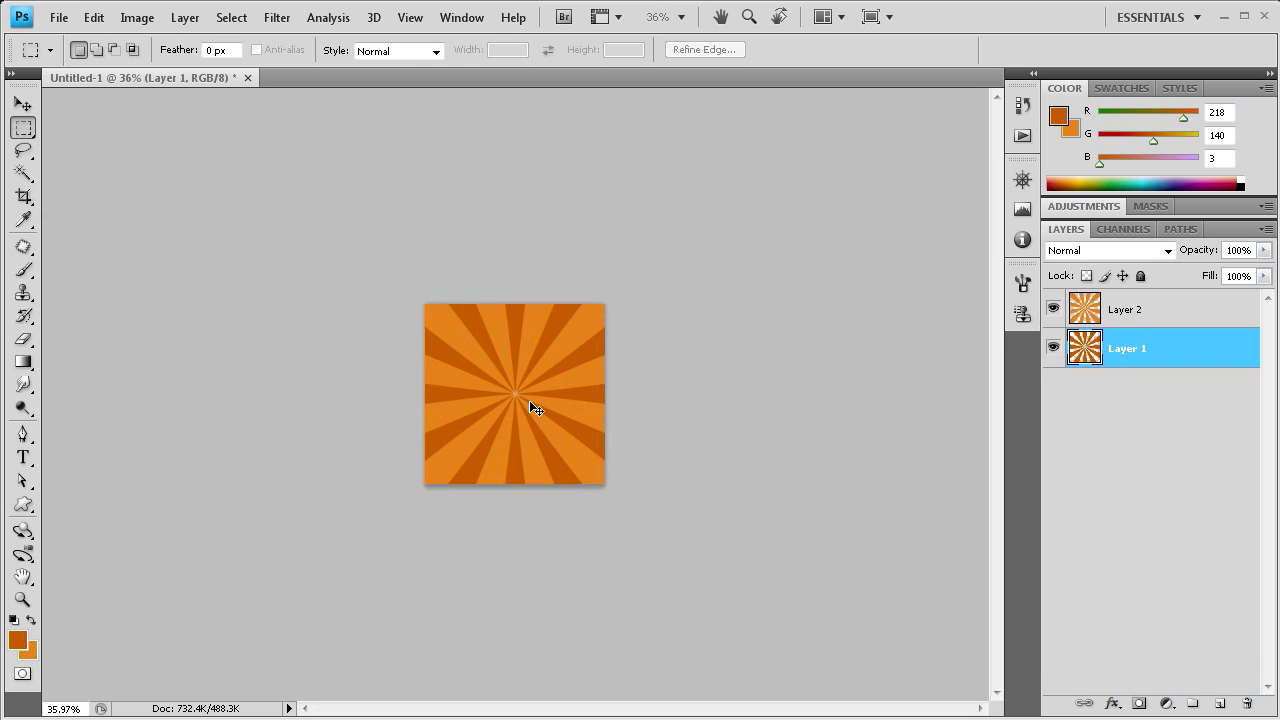
{"action": "left_click", "coordinate": [22, 104]}
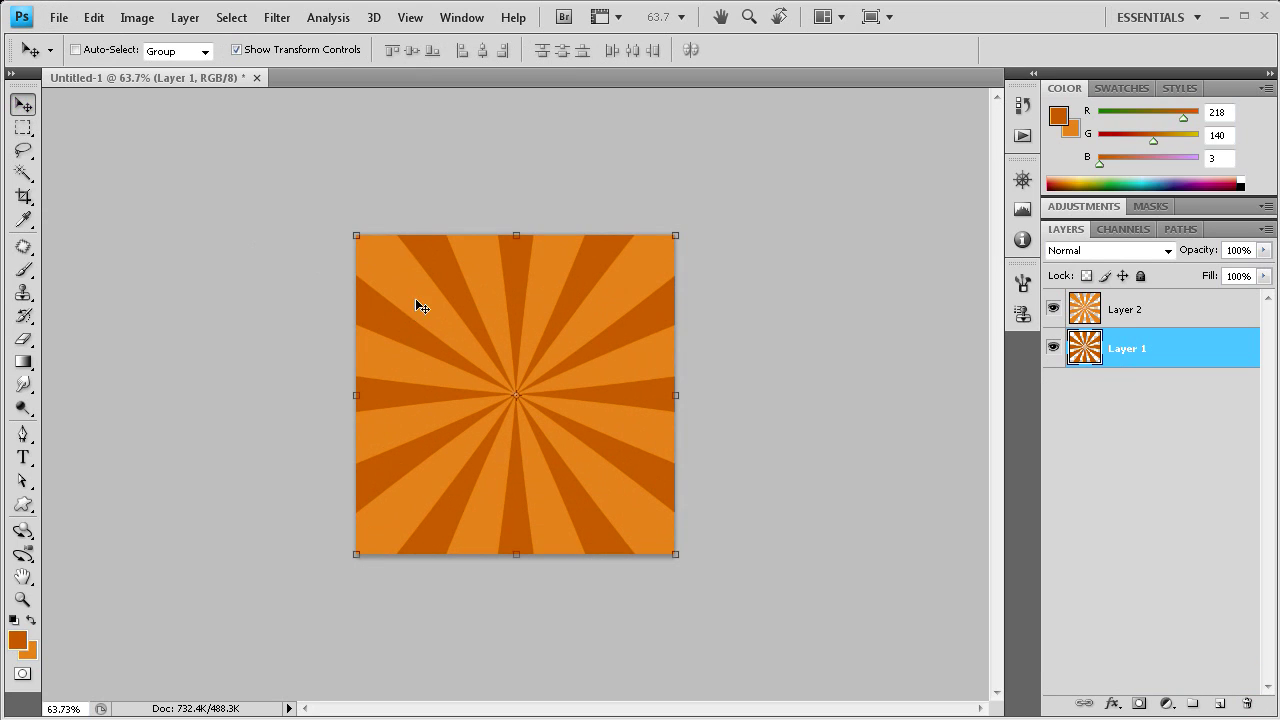
{"action": "left_click", "coordinate": [358, 236]}
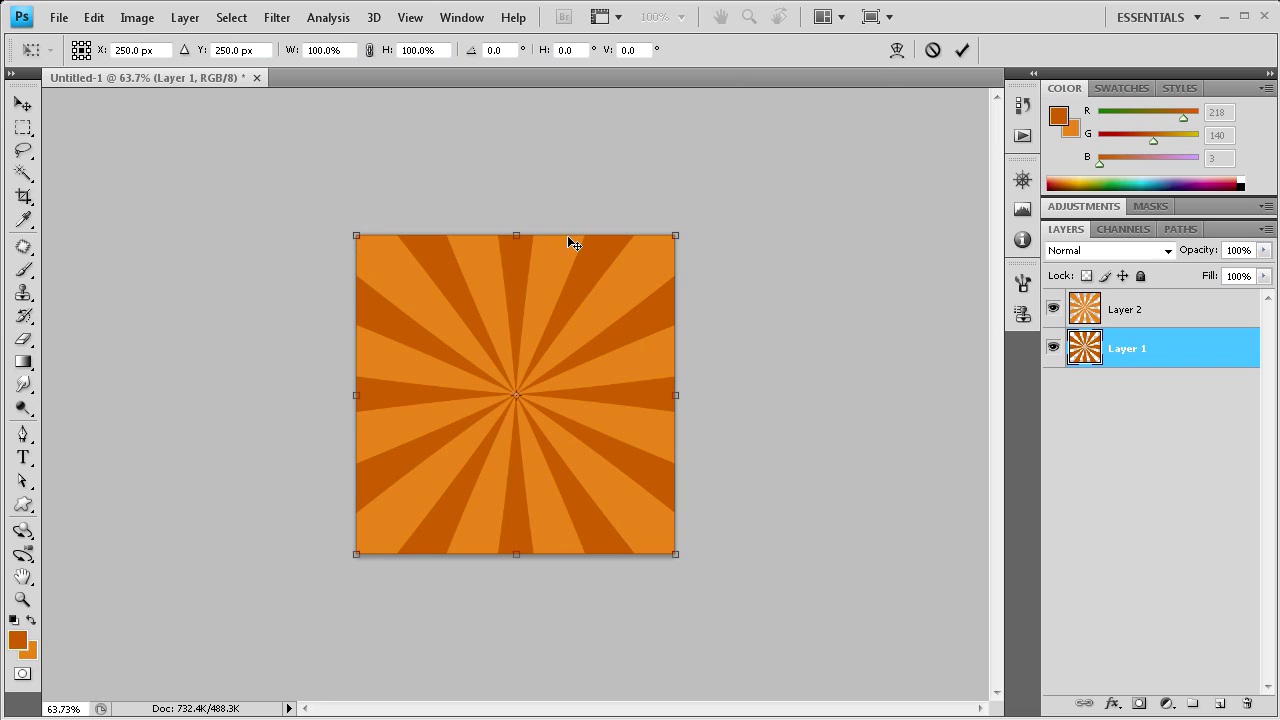
{"action": "left_click", "coordinate": [962, 50]}
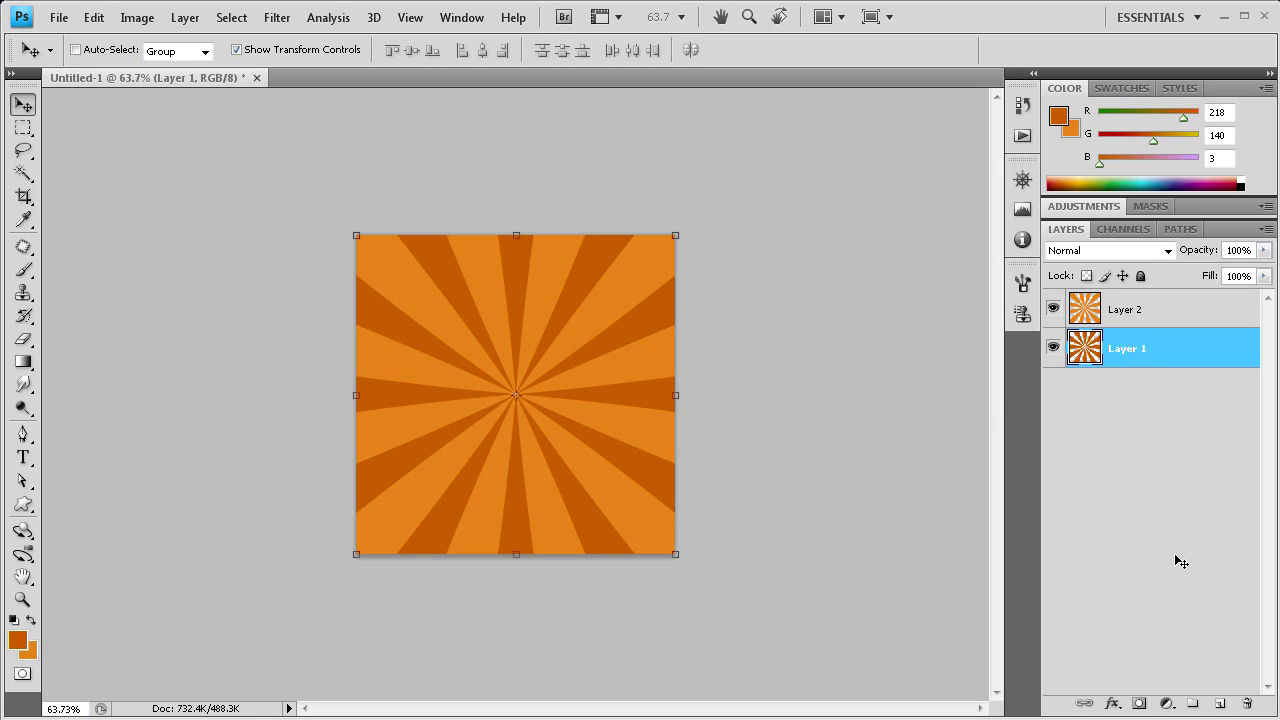
Add a Color Overlay effect to Layer 1 in darker orange c38205.
{"action": "left_click", "coordinate": [1110, 703]}
{"action": "left_click", "coordinate": [1150, 619]}
{"action": "left_click_drag", "start_coordinate": [817, 217], "coordinate": [769, 217]}
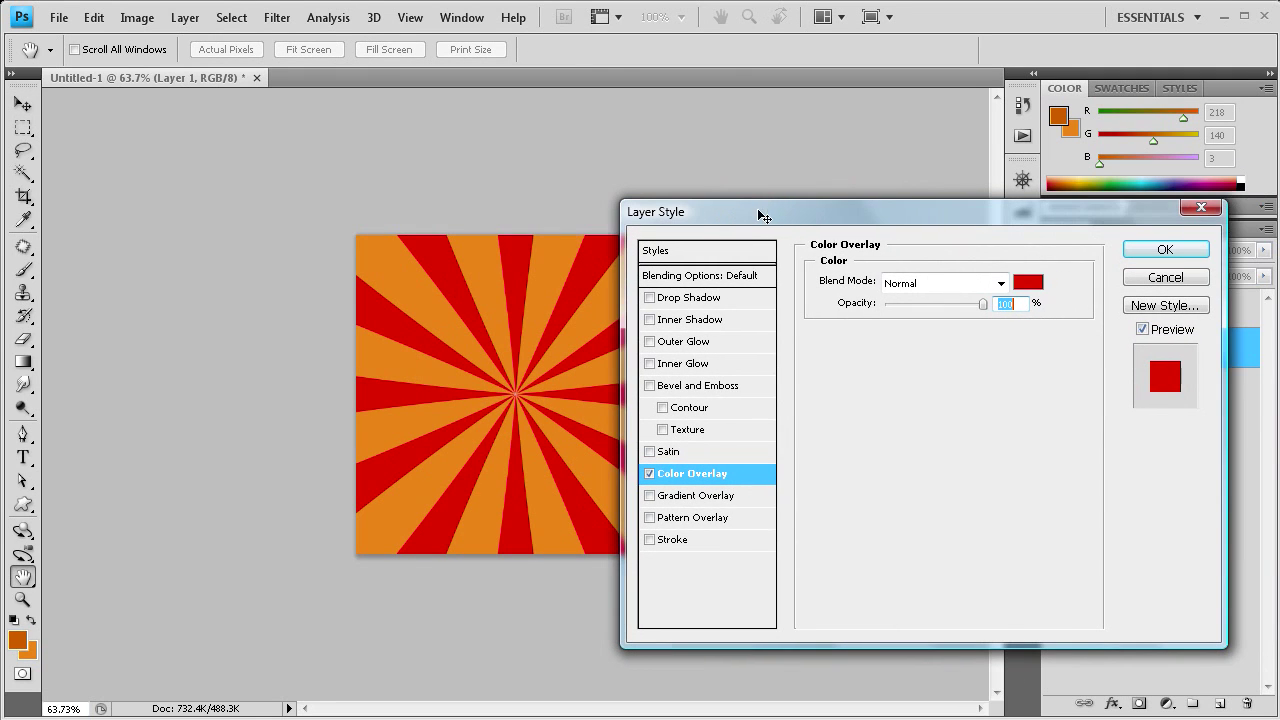
{"action": "left_click", "coordinate": [1038, 287]}
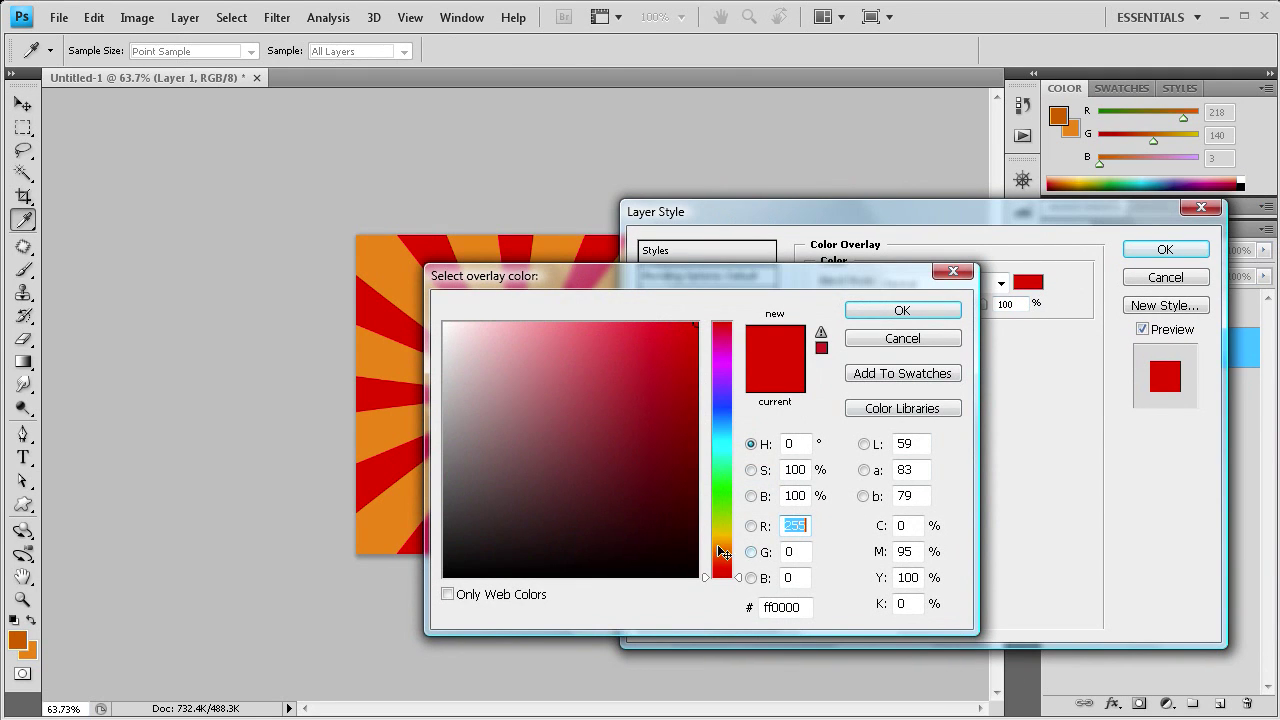
{"action": "left_click_drag", "start_coordinate": [710, 574], "coordinate": [711, 550]}
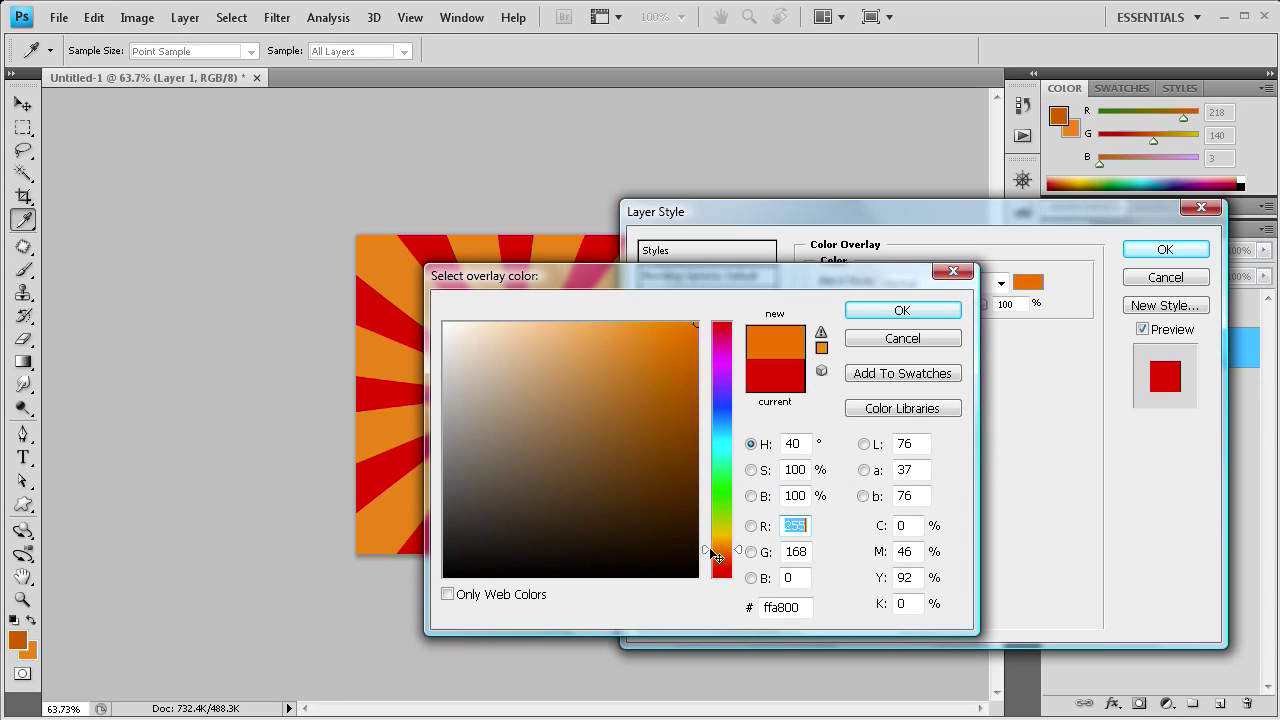
{"action": "left_click", "coordinate": [663, 361]}
{"action": "left_click", "coordinate": [694, 384]}
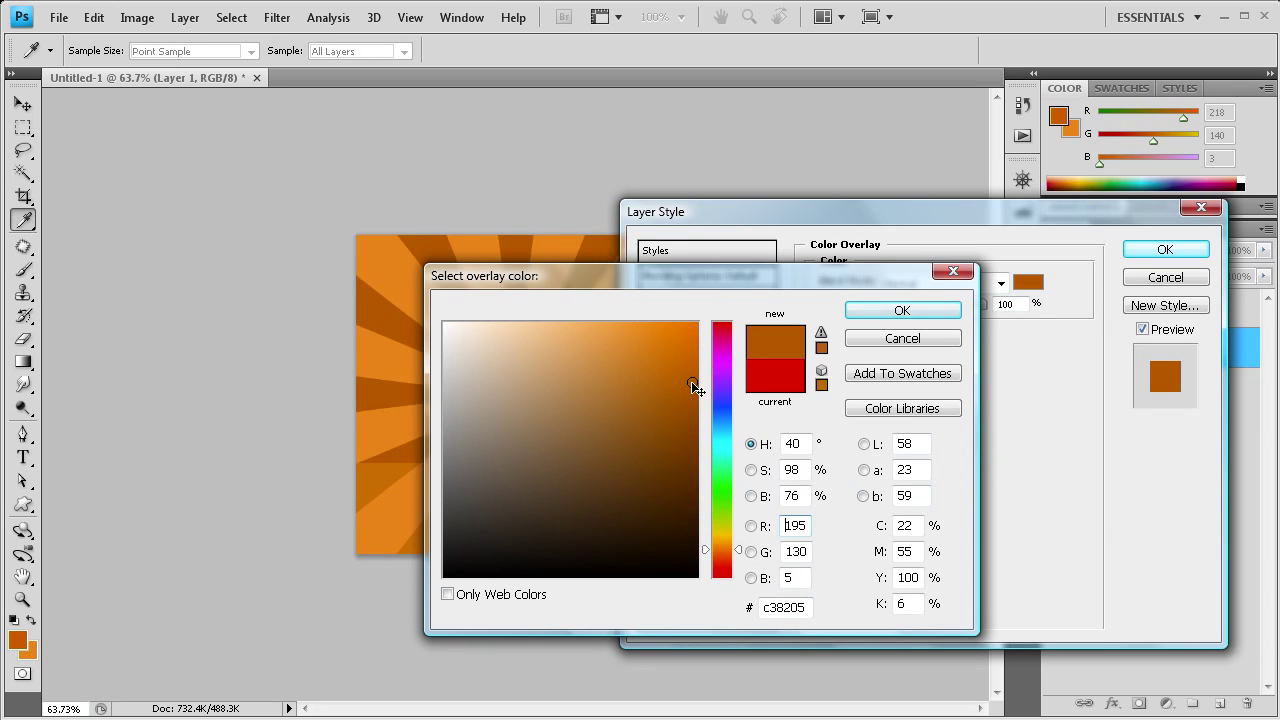
{"action": "left_click", "coordinate": [908, 309]}
{"action": "left_click", "coordinate": [1187, 255]}
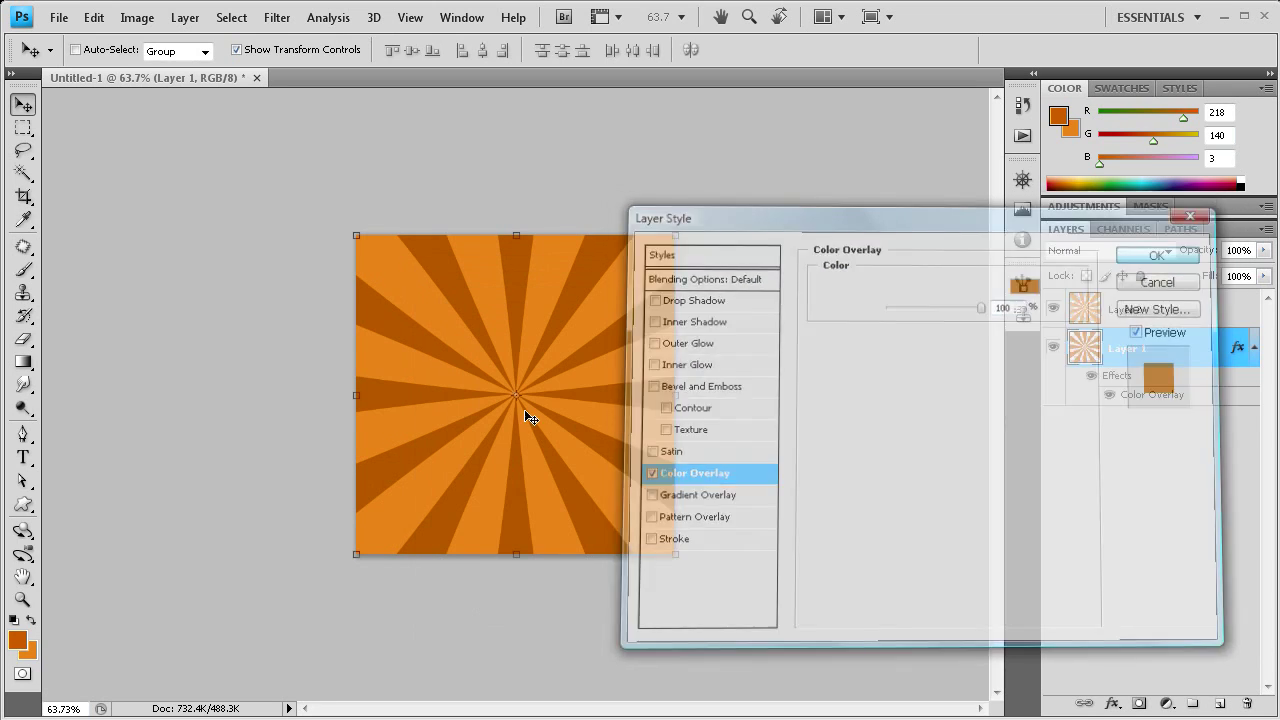
Collapse the effects list under Layer 1 in the Layers panel.
{"action": "left_click", "coordinate": [1256, 349]}
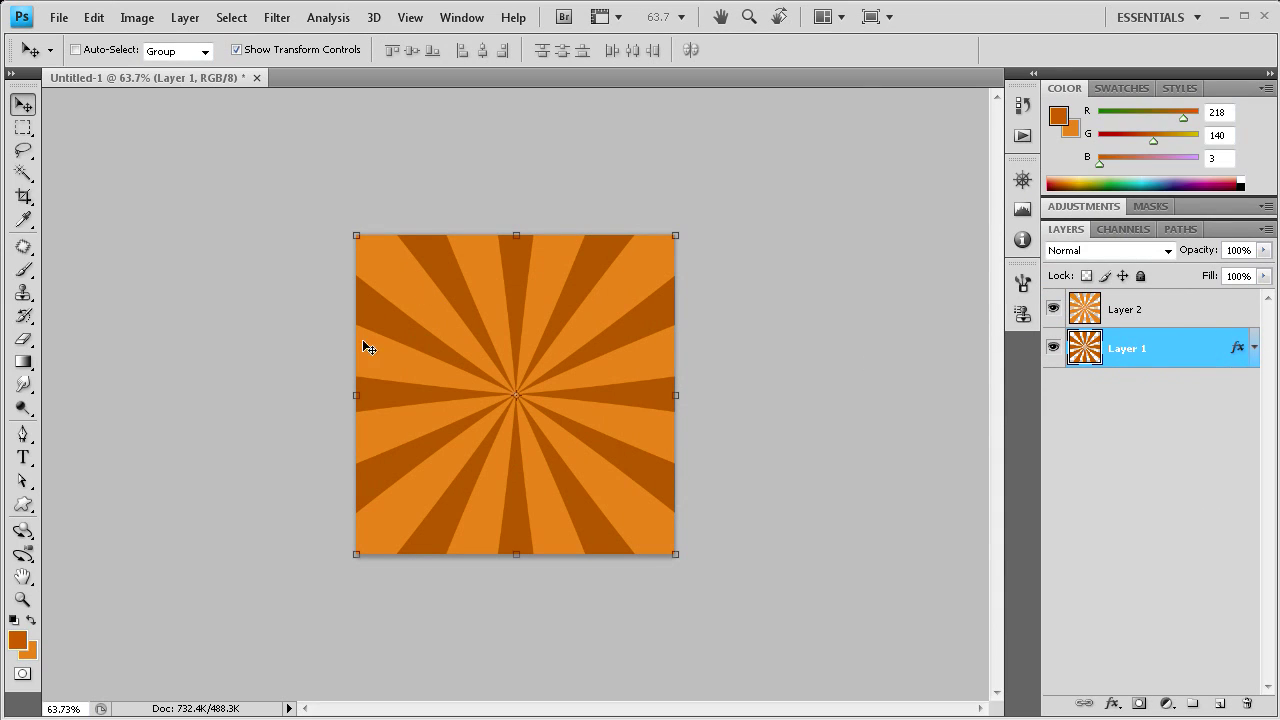